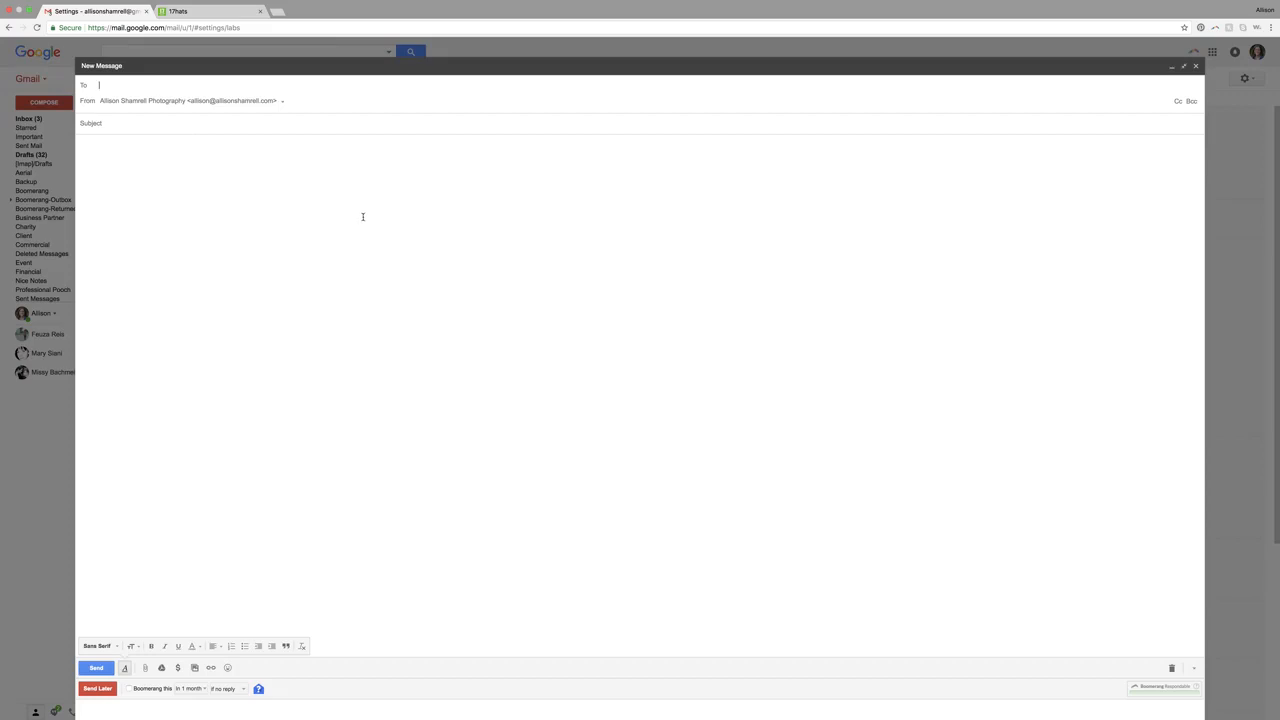
- Try to insert a canned response into the new full-screen message
{"action": "left_click", "coordinate": [1194, 669]}
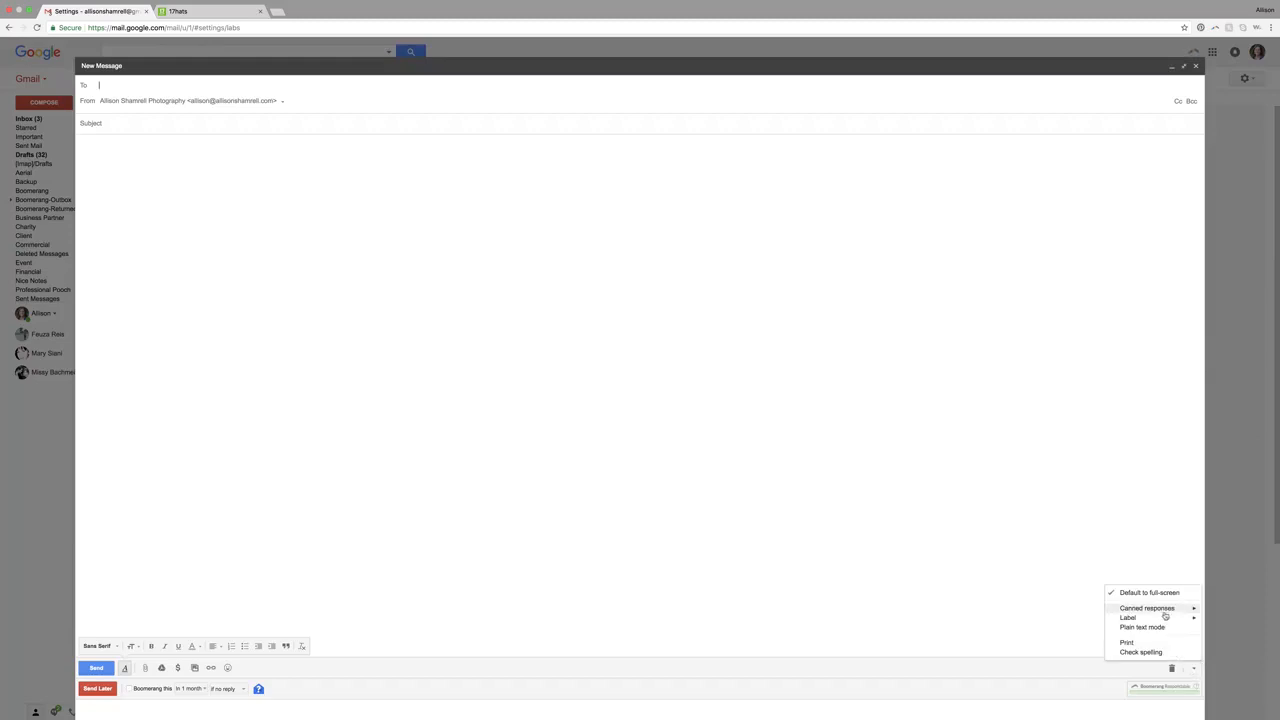
{"action": "mouse_move", "coordinate": [1164, 611]}
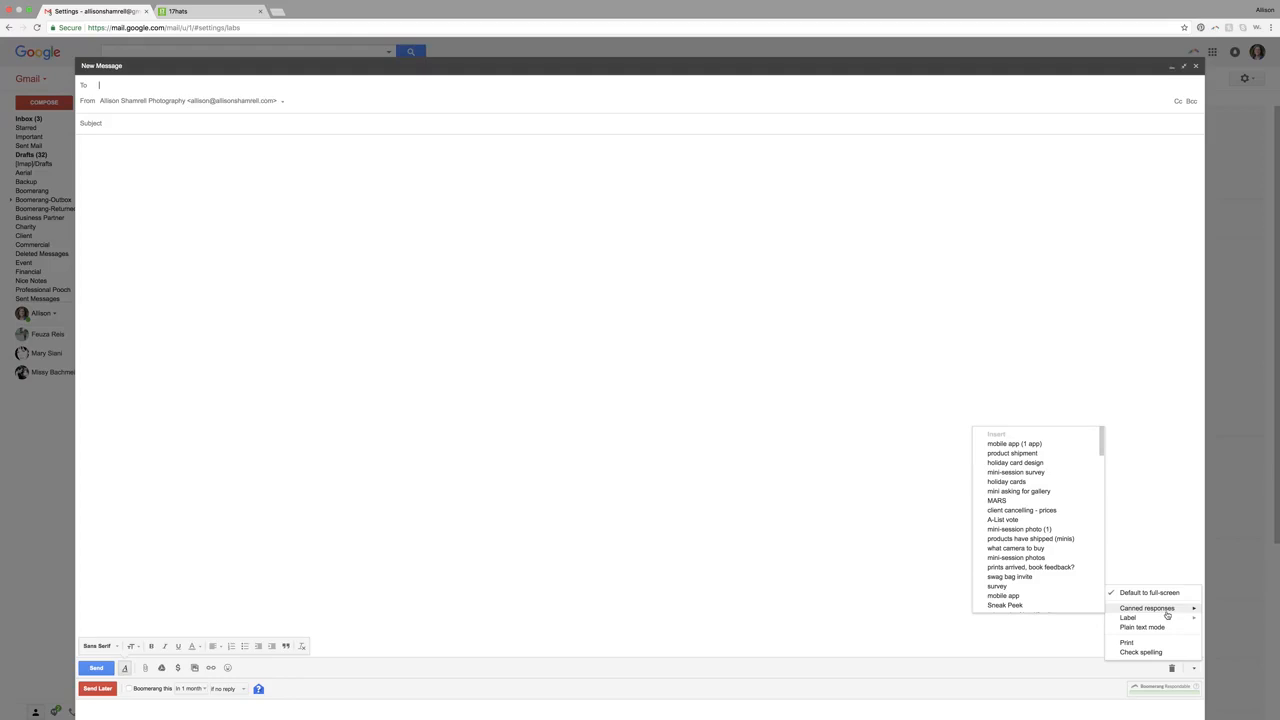
{"action": "left_click", "coordinate": [1147, 515]}
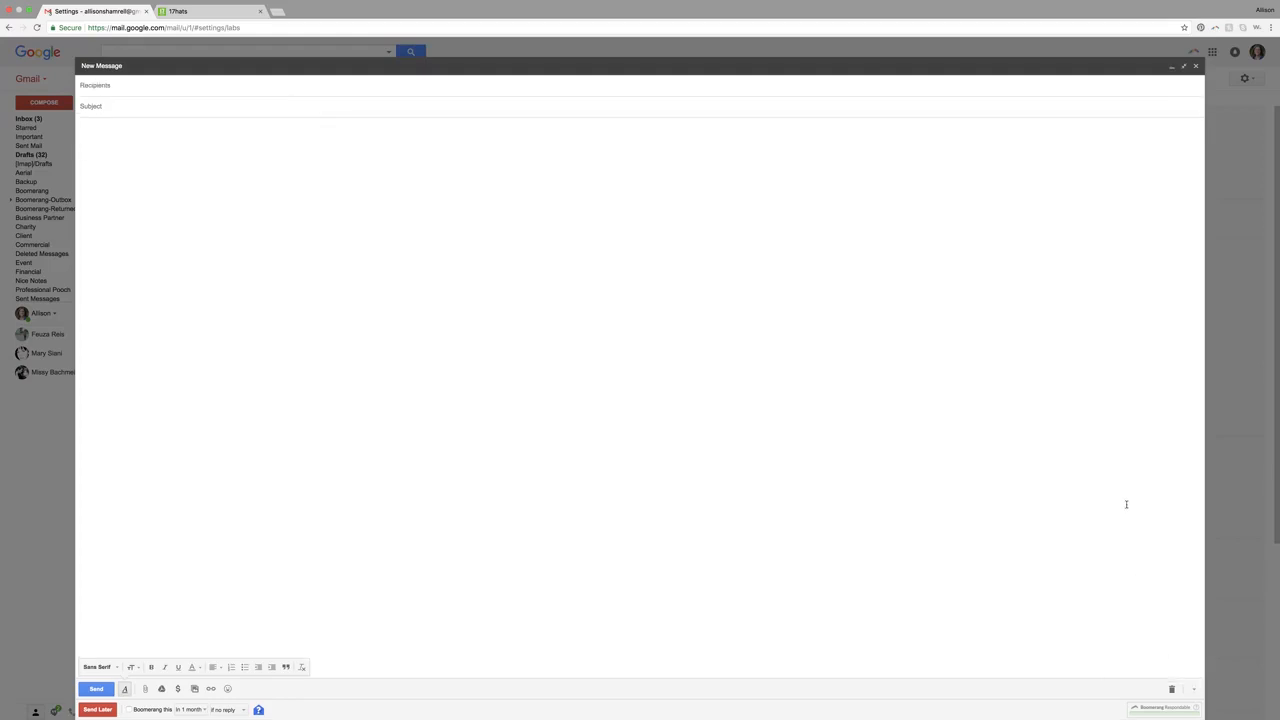
{"action": "left_click", "coordinate": [1184, 66]}
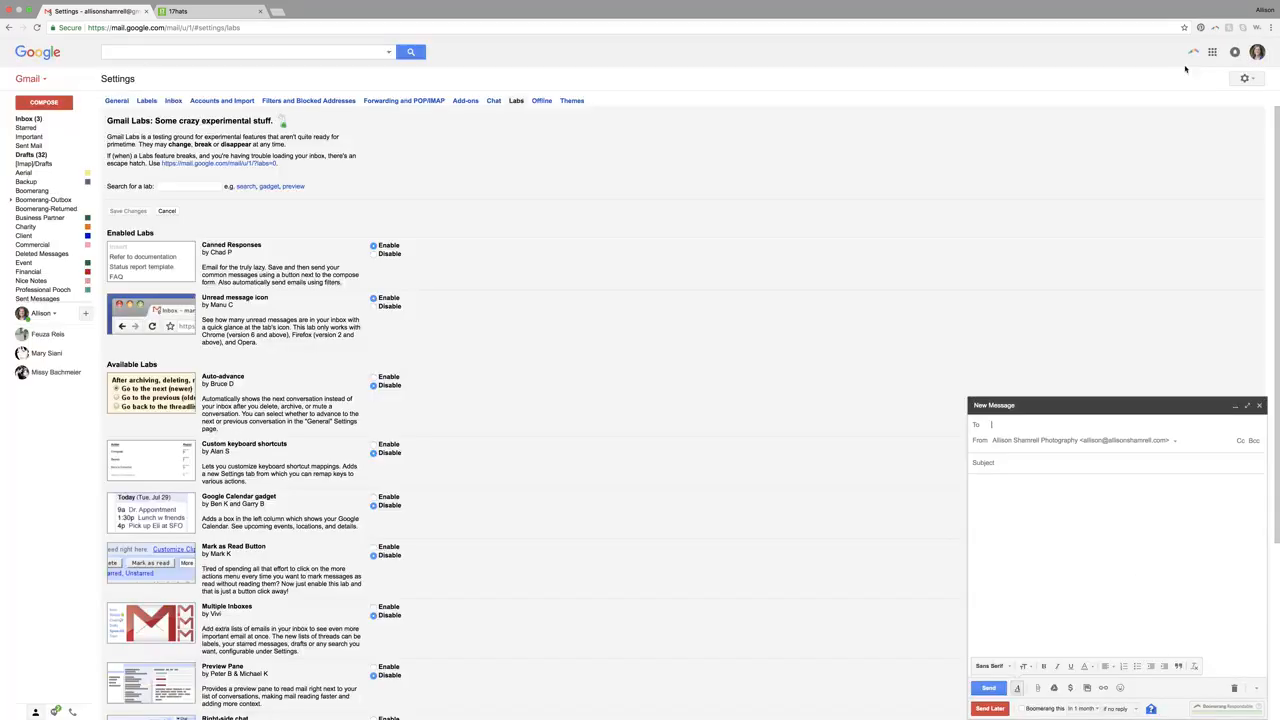
{"action": "left_click", "coordinate": [1247, 405]}
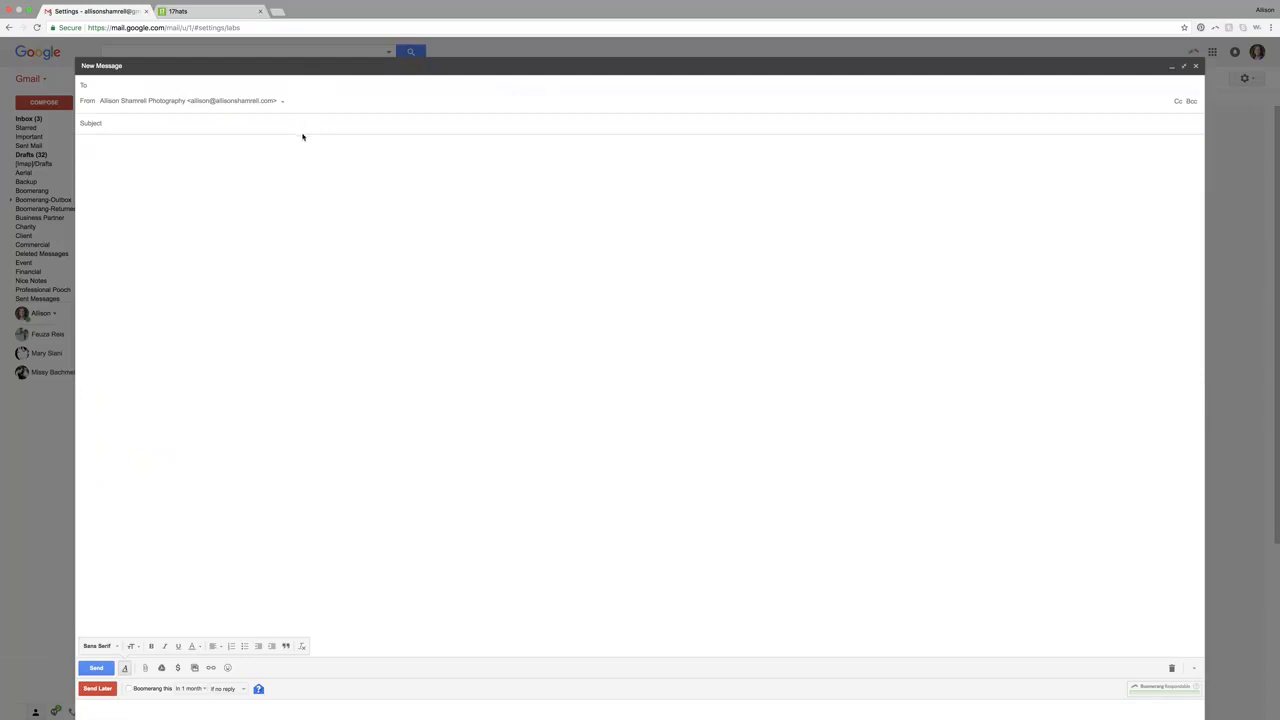
{"action": "left_click", "coordinate": [345, 172]}
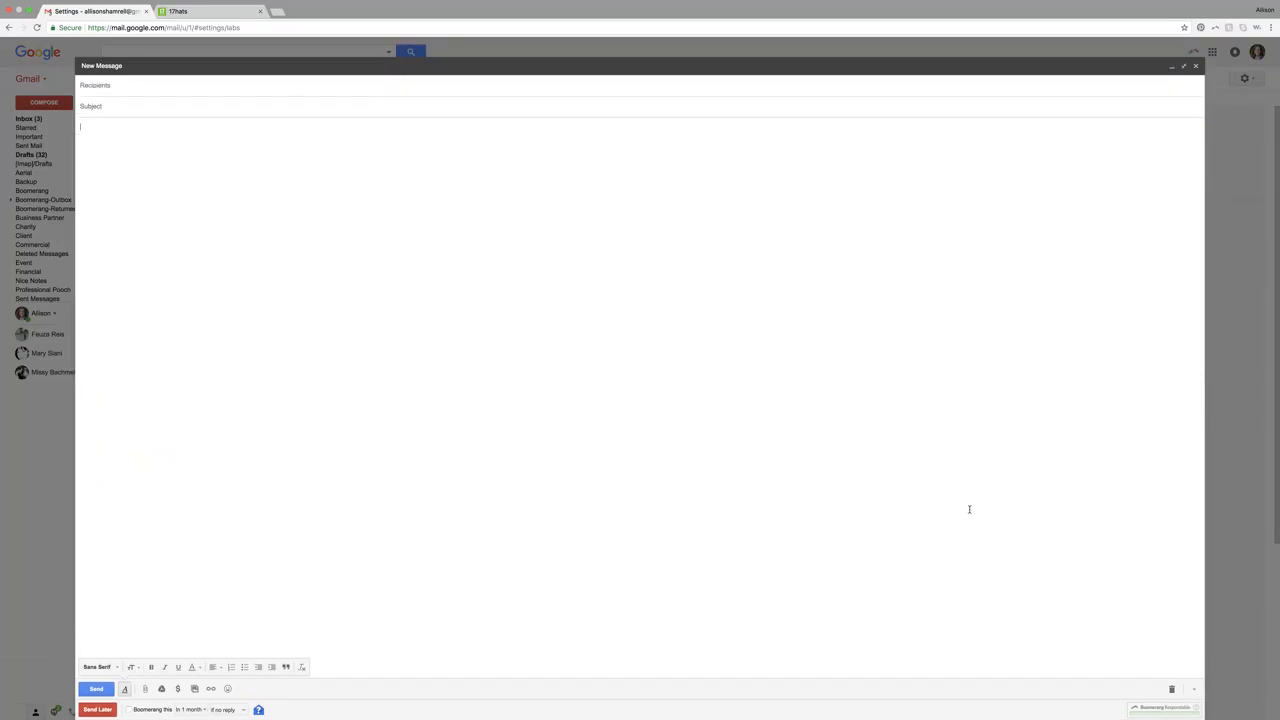
- Insert the 'what camera to buy' canned response into the message
{"action": "left_click", "coordinate": [1194, 692]}
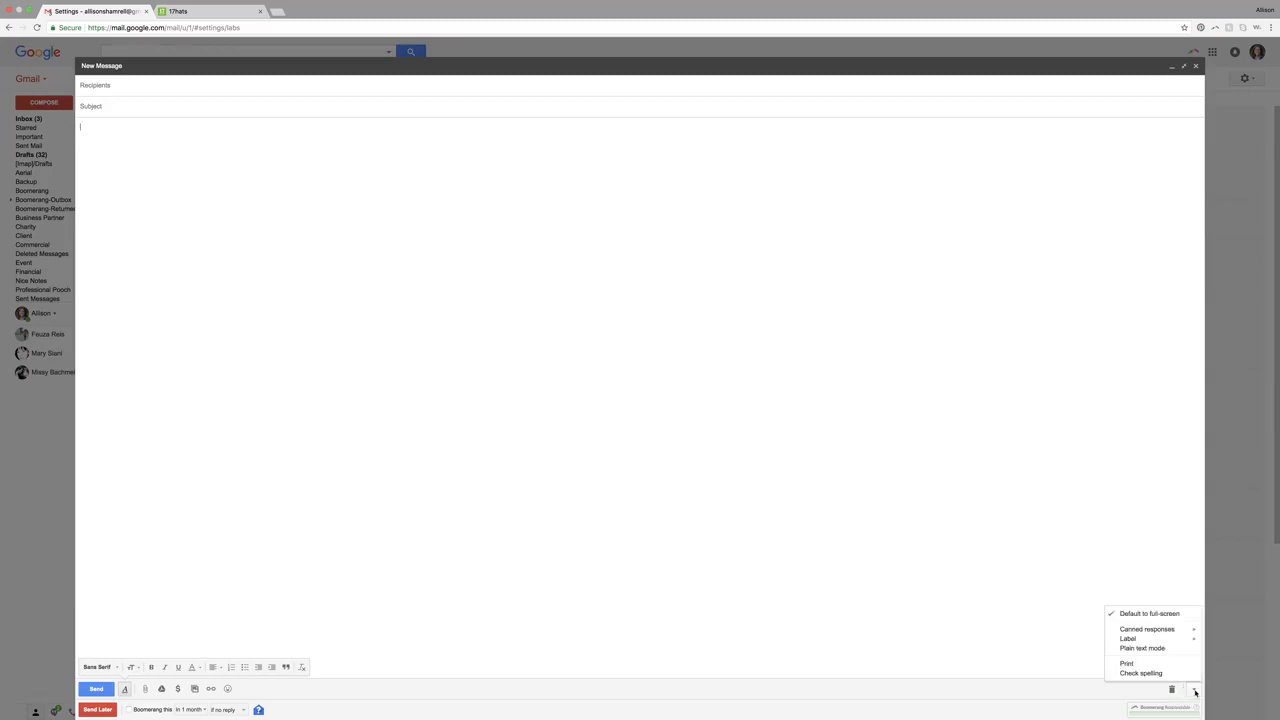
{"action": "mouse_move", "coordinate": [1179, 632]}
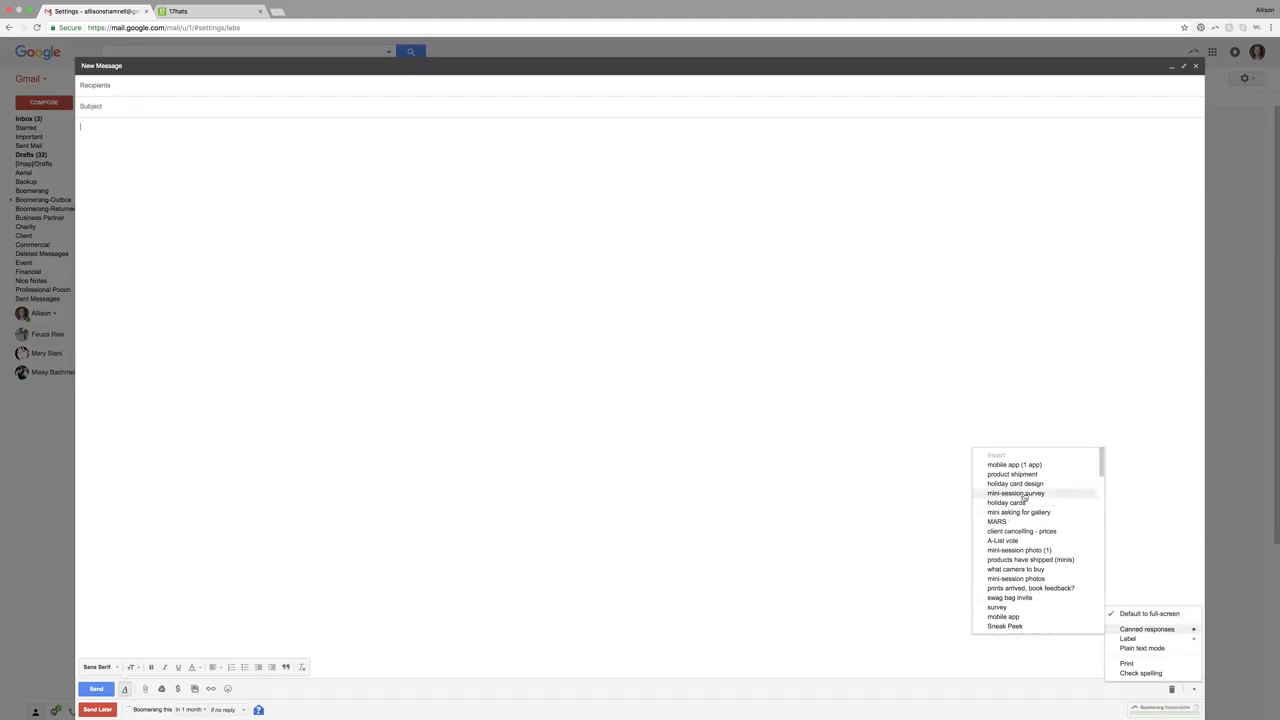
{"action": "left_click", "coordinate": [1016, 569]}
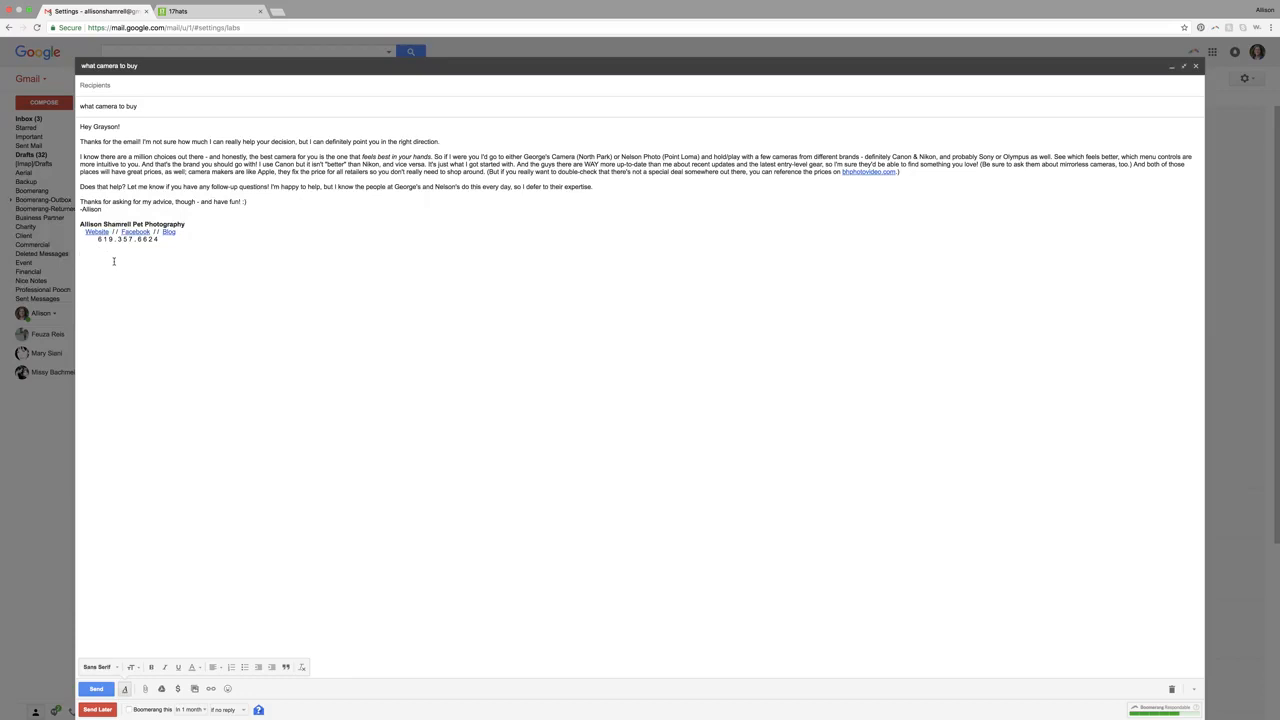
- Replace the greeting's name with a client's first name, then delete the entire message body
{"action": "double_click", "coordinate": [106, 127]}
{"action": "type", "text": "Jane"}
{"action": "left_click_drag", "start_coordinate": [94, 257], "coordinate": [72, 121]}
{"action": "key", "text": "BackSpace"}
- Insert the 'holiday card design' canned response into the message
{"action": "left_click", "coordinate": [1194, 689]}
{"action": "mouse_move", "coordinate": [1140, 631]}
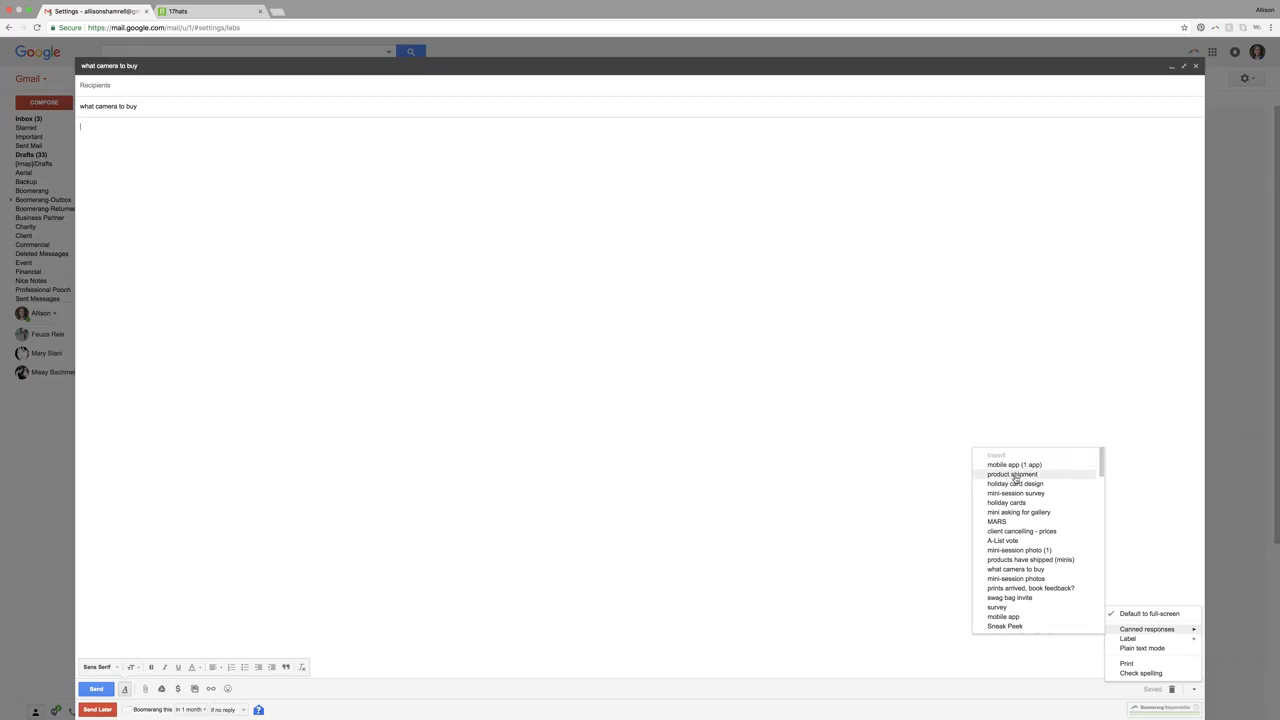
{"action": "left_click", "coordinate": [1017, 484]}
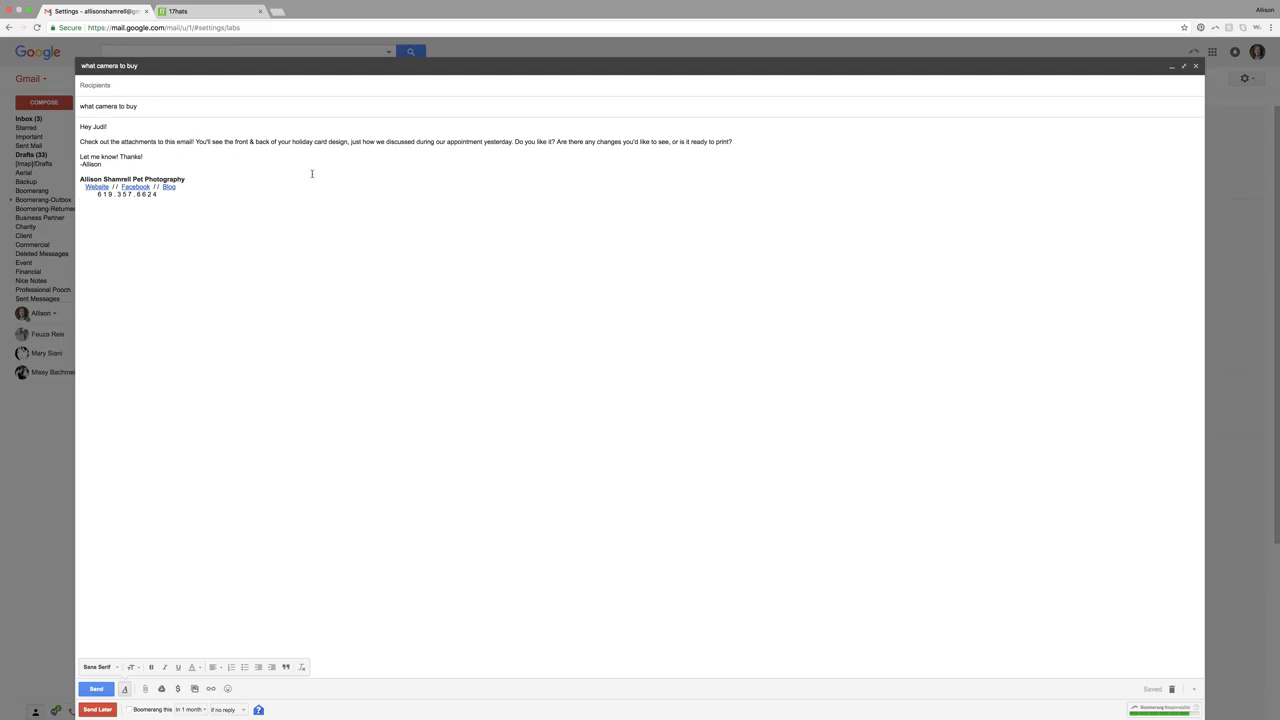
- Replace the greeting's name with a client's first name, then clear the whole message body again
{"action": "double_click", "coordinate": [99, 126]}
{"action": "type", "text": "Jane"}
{"action": "left_click_drag", "start_coordinate": [114, 251], "coordinate": [73, 120]}
{"action": "key", "text": "BackSpace"}
- Scroll the canned responses list and insert the 'signature' response into the message
{"action": "left_click", "coordinate": [1193, 689]}
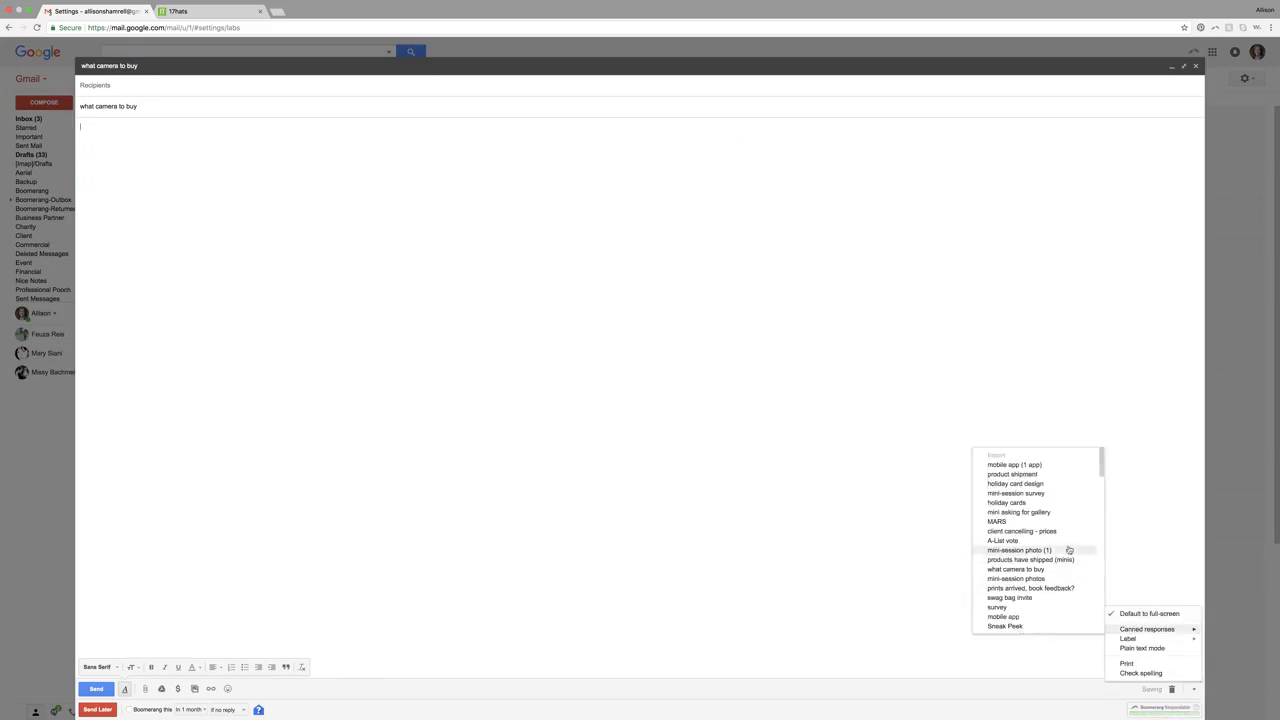
{"action": "scroll", "coordinate": [1073, 549], "scroll_direction": "down", "scroll_amount": 3}
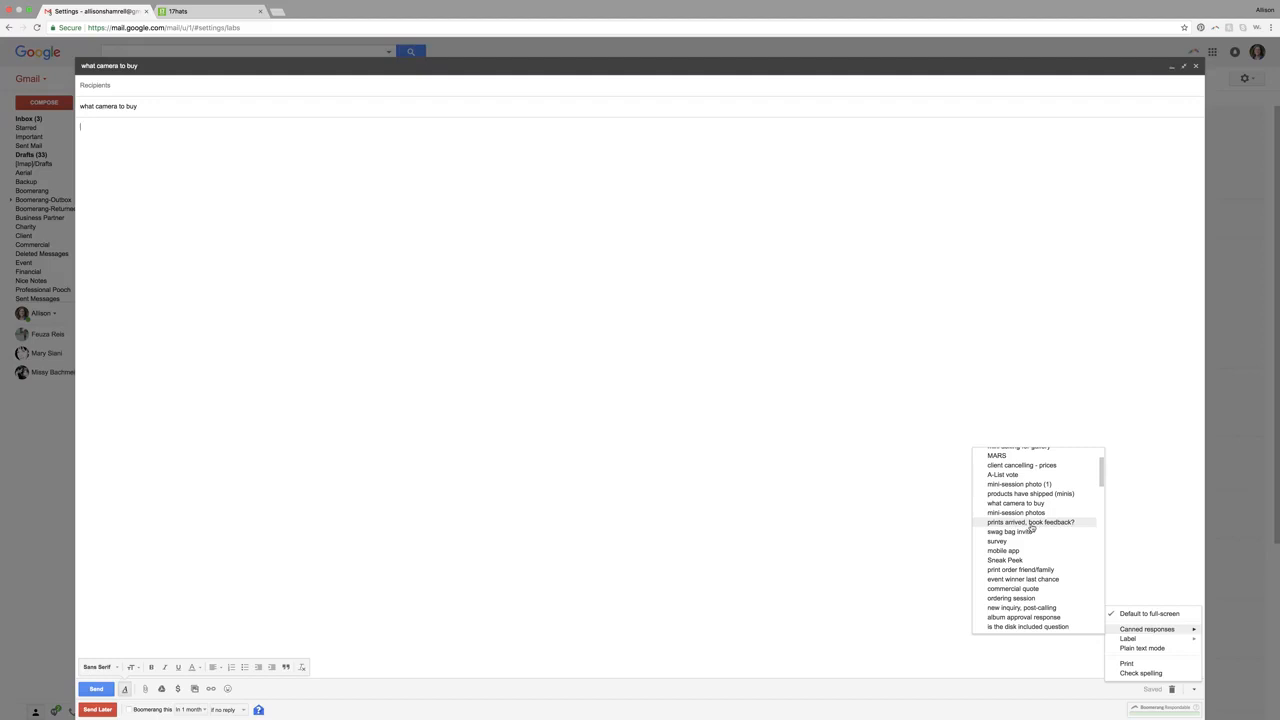
{"action": "scroll", "coordinate": [1048, 530], "scroll_direction": "down", "scroll_amount": 1}
{"action": "scroll", "coordinate": [1048, 530], "scroll_direction": "down", "scroll_amount": 2}
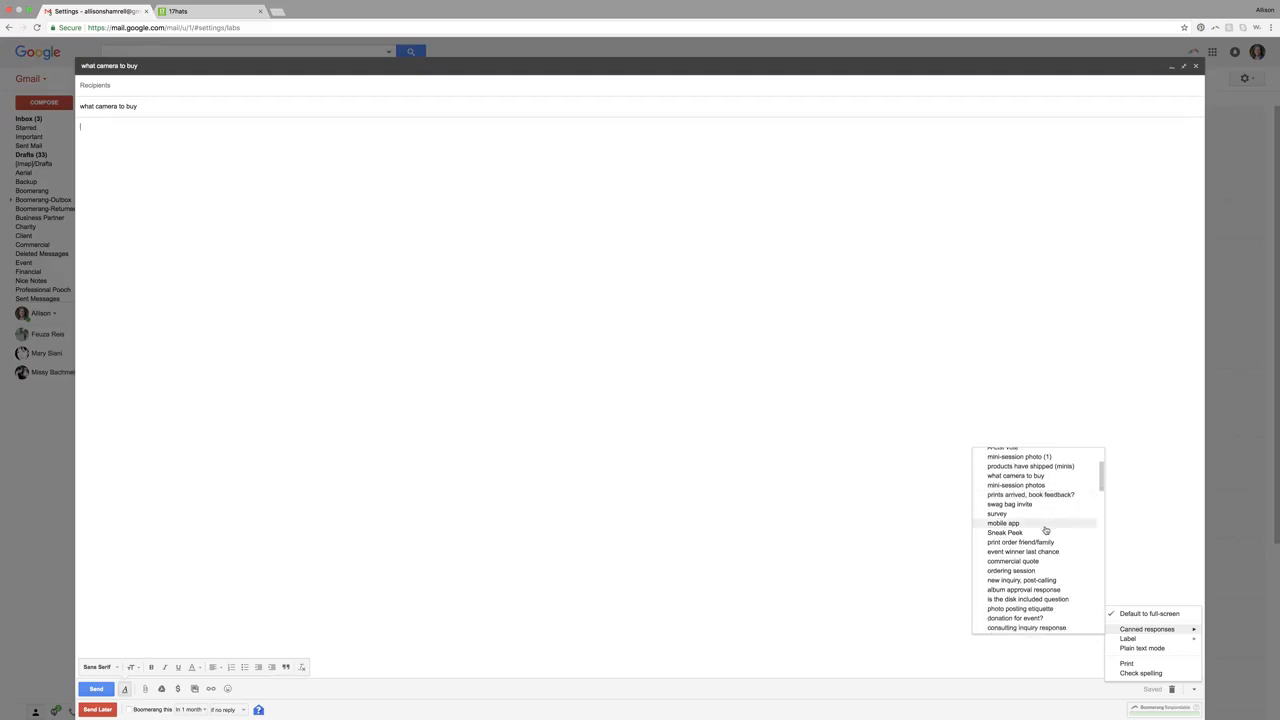
{"action": "scroll", "coordinate": [1005, 537], "scroll_direction": "down", "scroll_amount": 5}
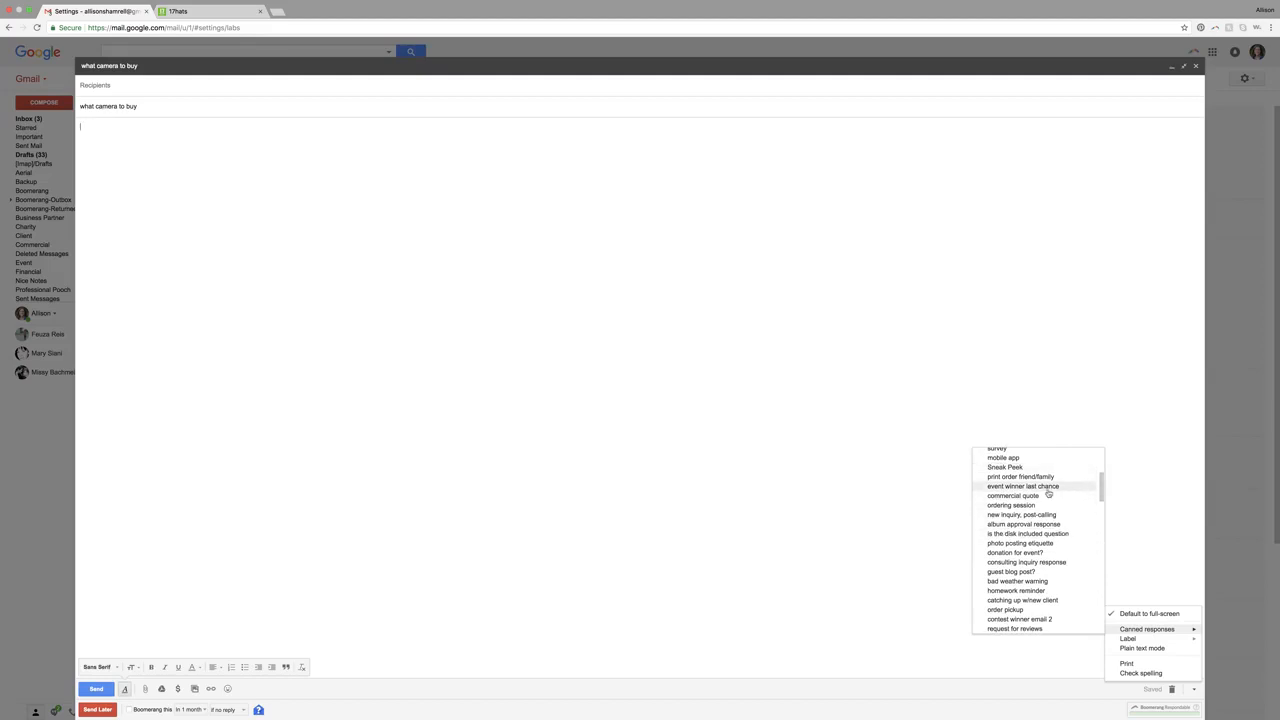
{"action": "scroll", "coordinate": [1048, 492], "scroll_direction": "down", "scroll_amount": 7}
{"action": "scroll", "coordinate": [1048, 492], "scroll_direction": "down", "scroll_amount": 2}
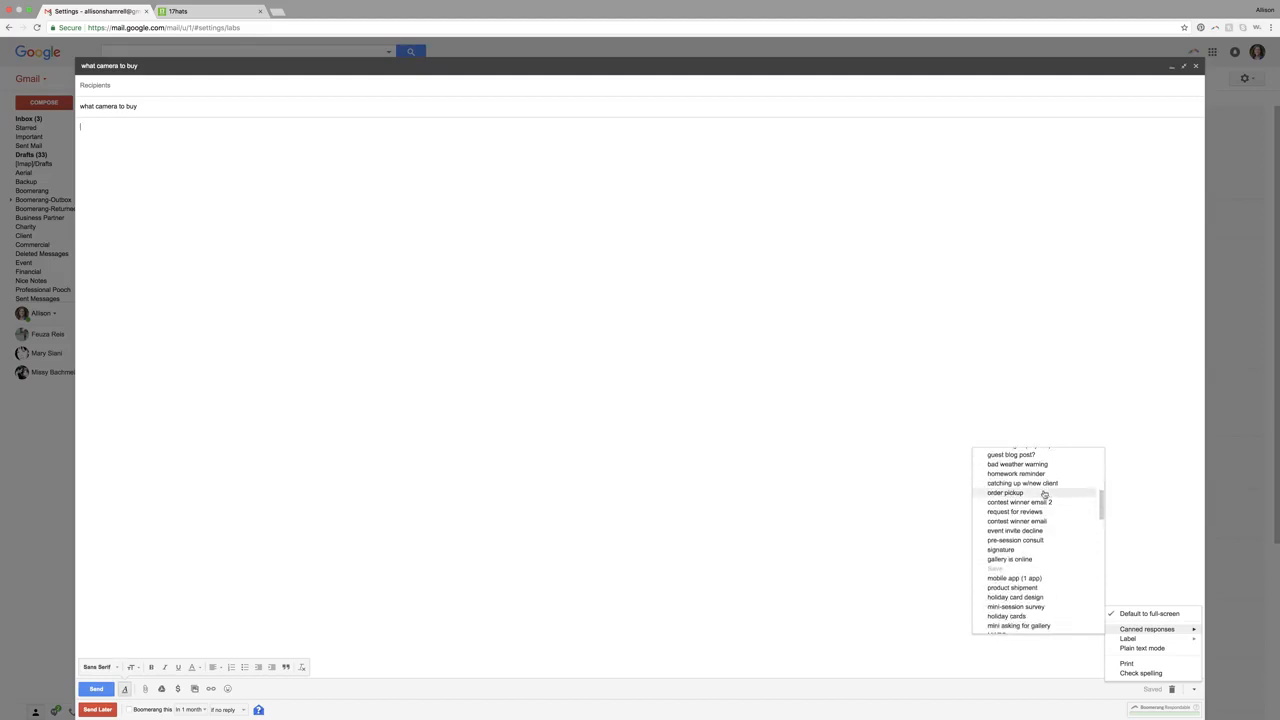
{"action": "left_click", "coordinate": [1001, 550]}
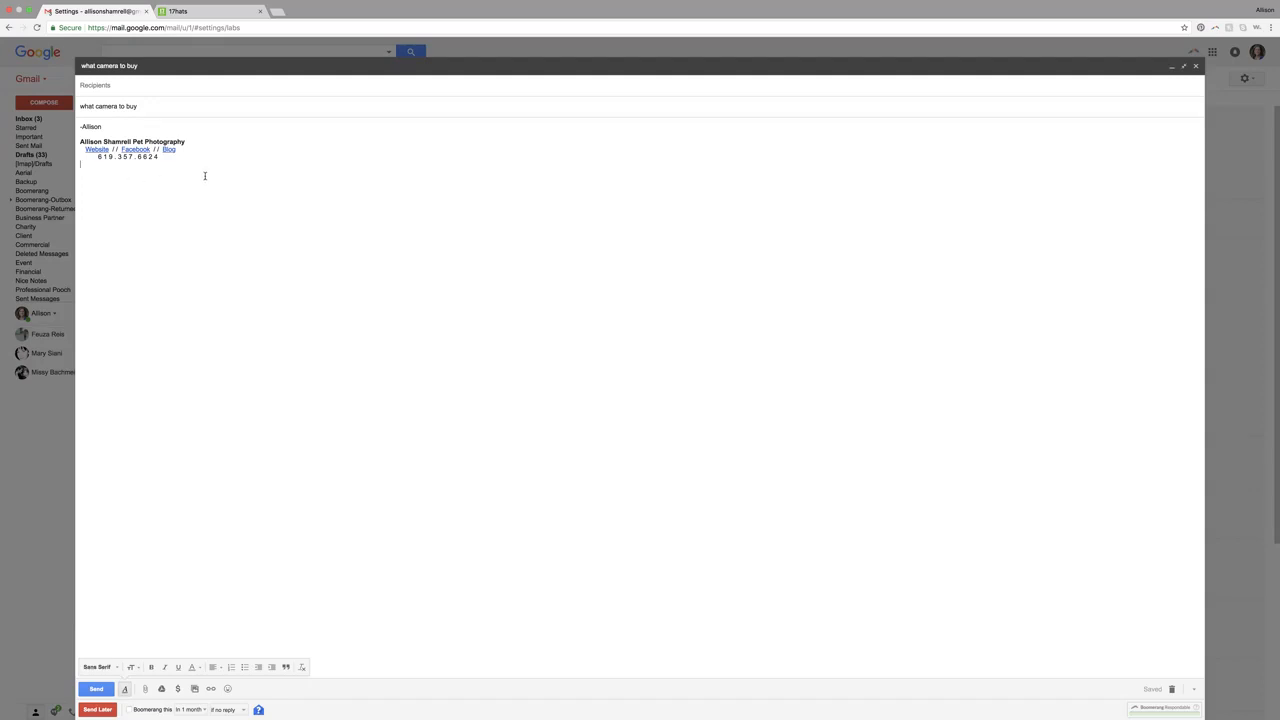
- Switch to the 17hats tab and start composing a new e-mail from the project page
{"action": "left_click", "coordinate": [195, 12]}
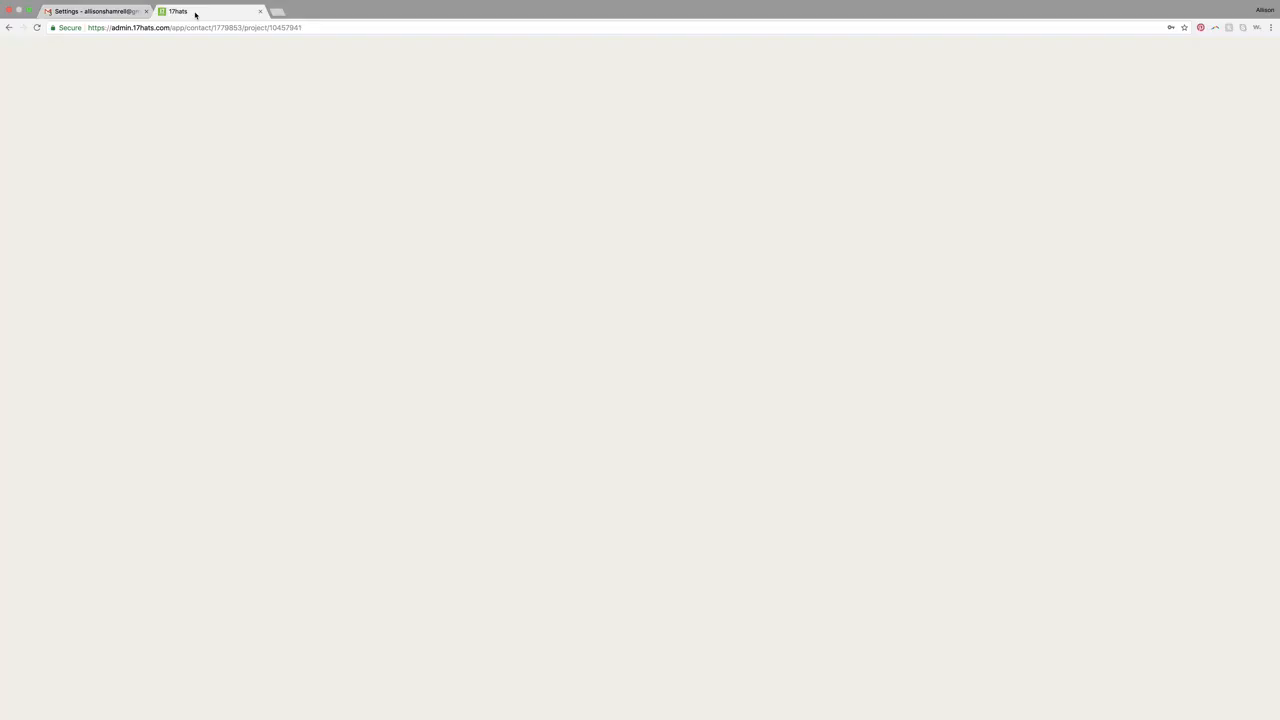
{"action": "left_click", "coordinate": [248, 253]}
{"action": "left_click", "coordinate": [251, 277]}
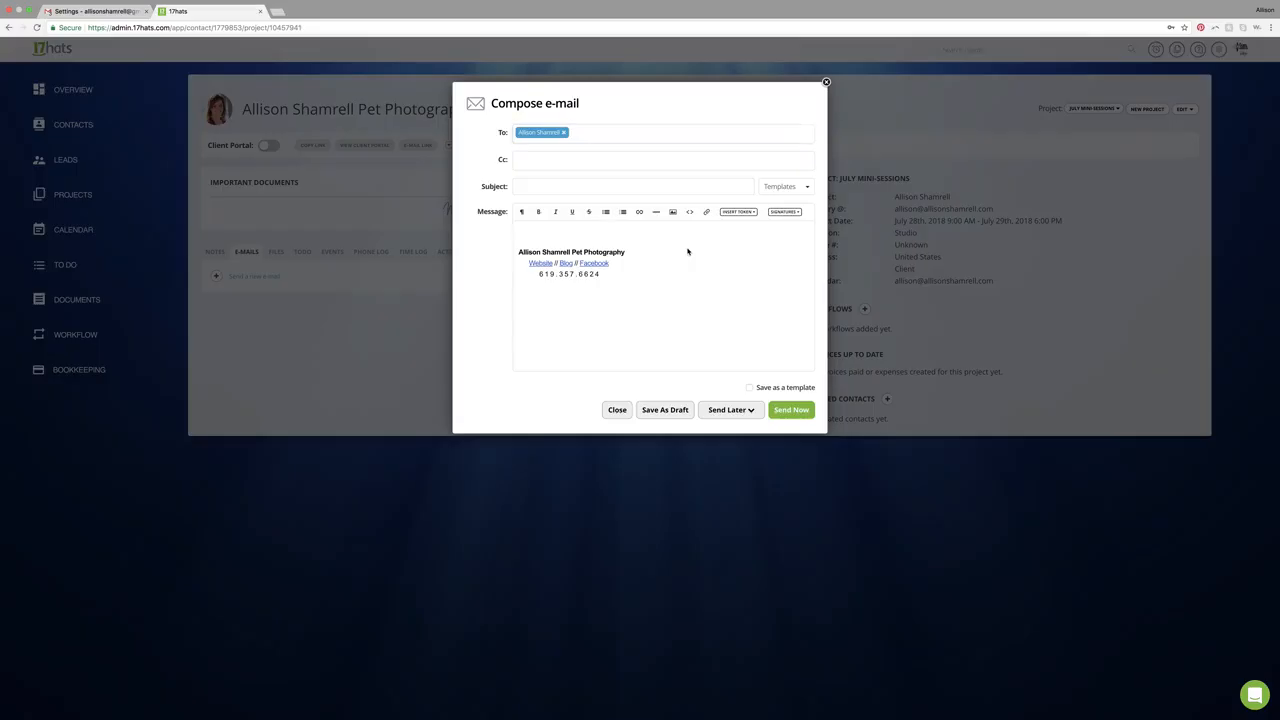
- Apply the 'Gift Certificate Received?' template to the e-mail
{"action": "left_click", "coordinate": [789, 187]}
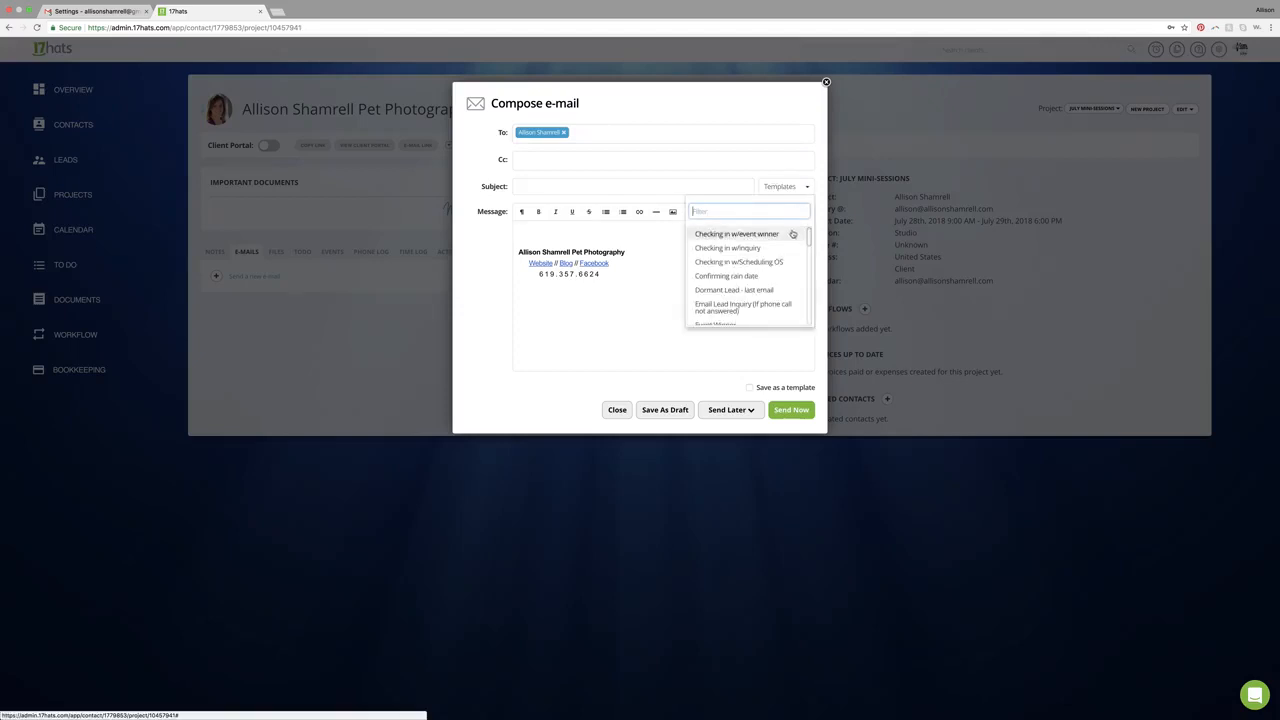
{"action": "scroll", "coordinate": [790, 246], "scroll_direction": "down", "scroll_amount": 2}
{"action": "scroll", "coordinate": [791, 249], "scroll_direction": "down", "scroll_amount": 3}
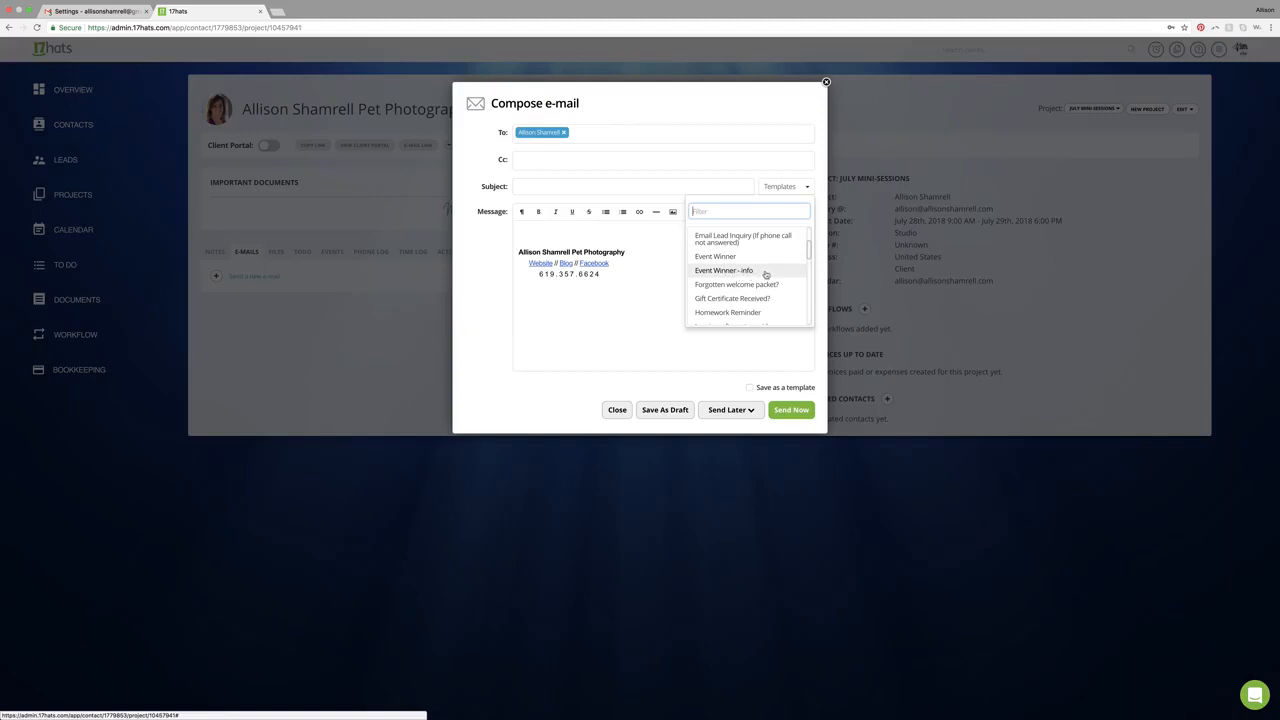
{"action": "scroll", "coordinate": [770, 274], "scroll_direction": "down", "scroll_amount": 1}
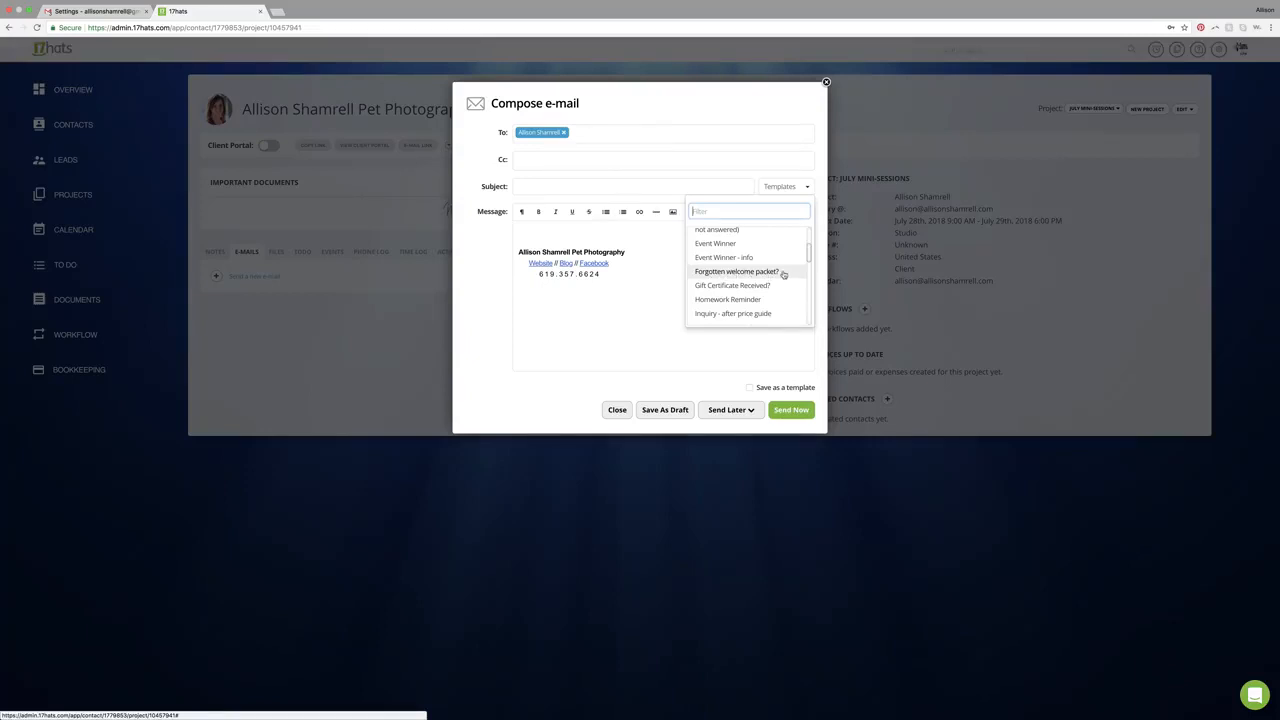
{"action": "scroll", "coordinate": [749, 272], "scroll_direction": "down", "scroll_amount": 1}
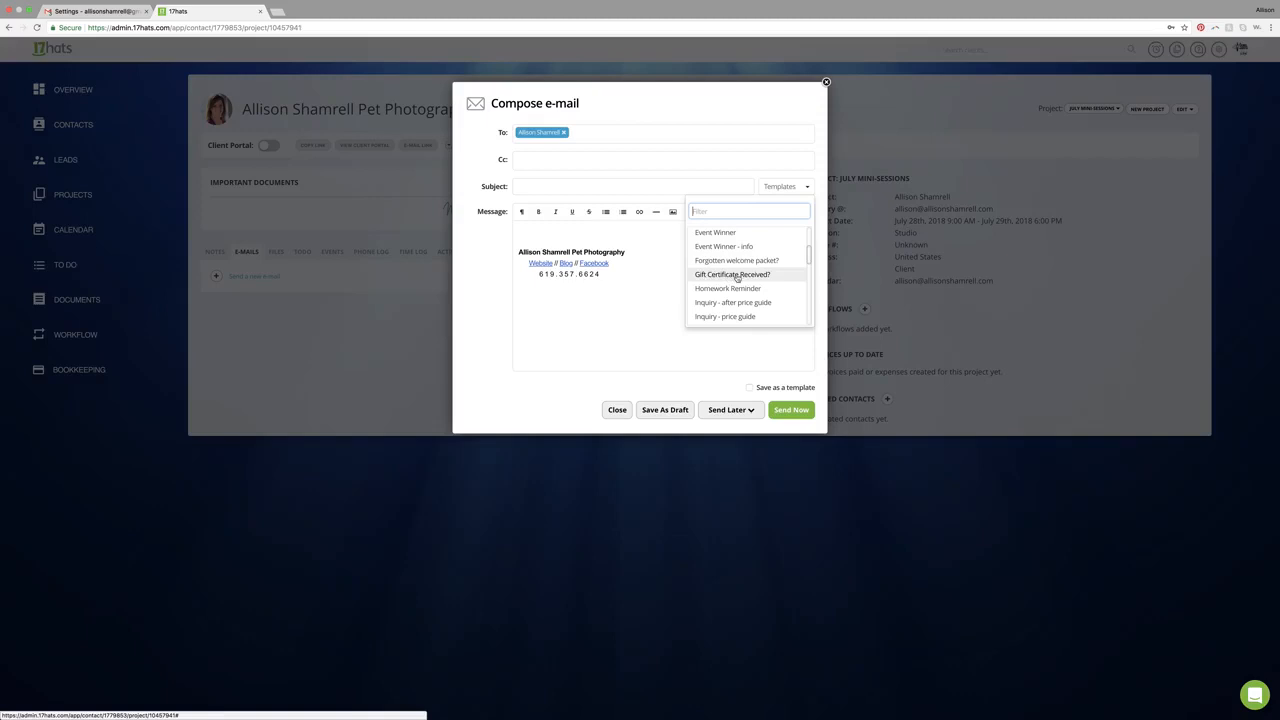
{"action": "left_click", "coordinate": [738, 276]}
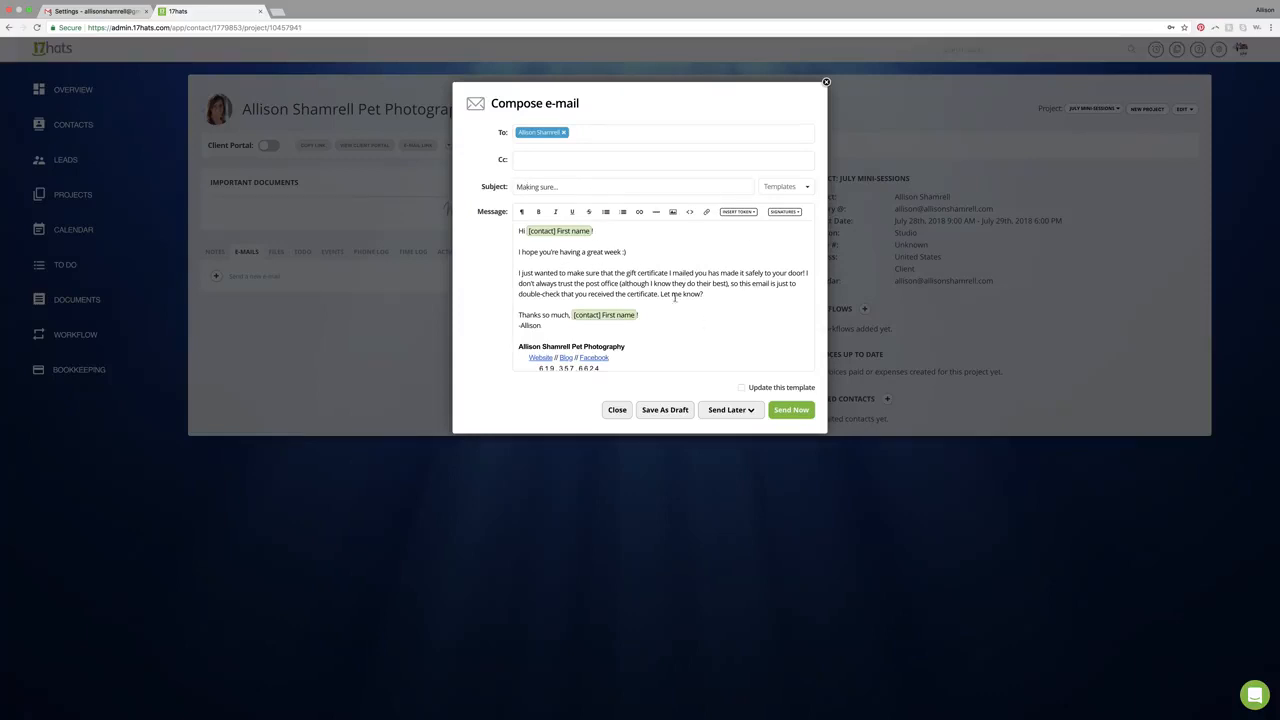
- Replace the template with 'Sneak Peek' from the templates list
{"action": "left_click", "coordinate": [778, 188]}
{"action": "scroll", "coordinate": [760, 271], "scroll_direction": "down", "scroll_amount": 3}
{"action": "scroll", "coordinate": [760, 271], "scroll_direction": "down", "scroll_amount": 3}
{"action": "scroll", "coordinate": [760, 271], "scroll_direction": "down", "scroll_amount": 3}
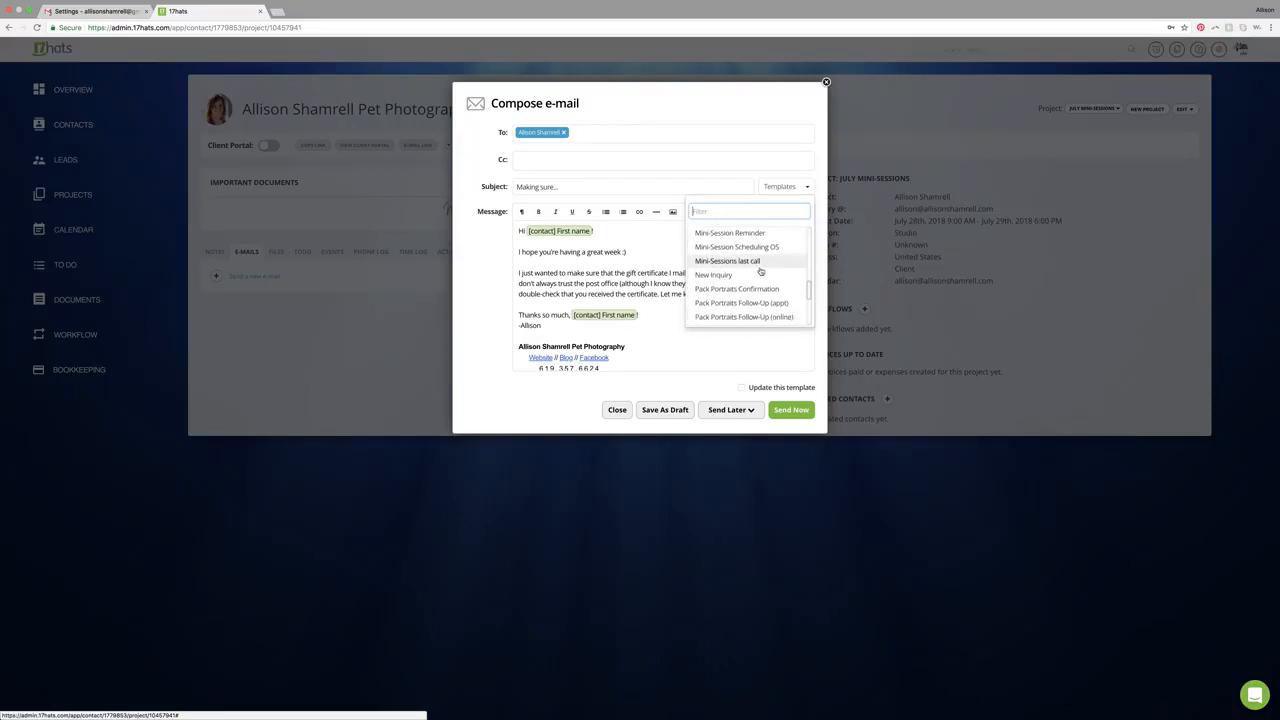
{"action": "scroll", "coordinate": [760, 271], "scroll_direction": "down", "scroll_amount": 5}
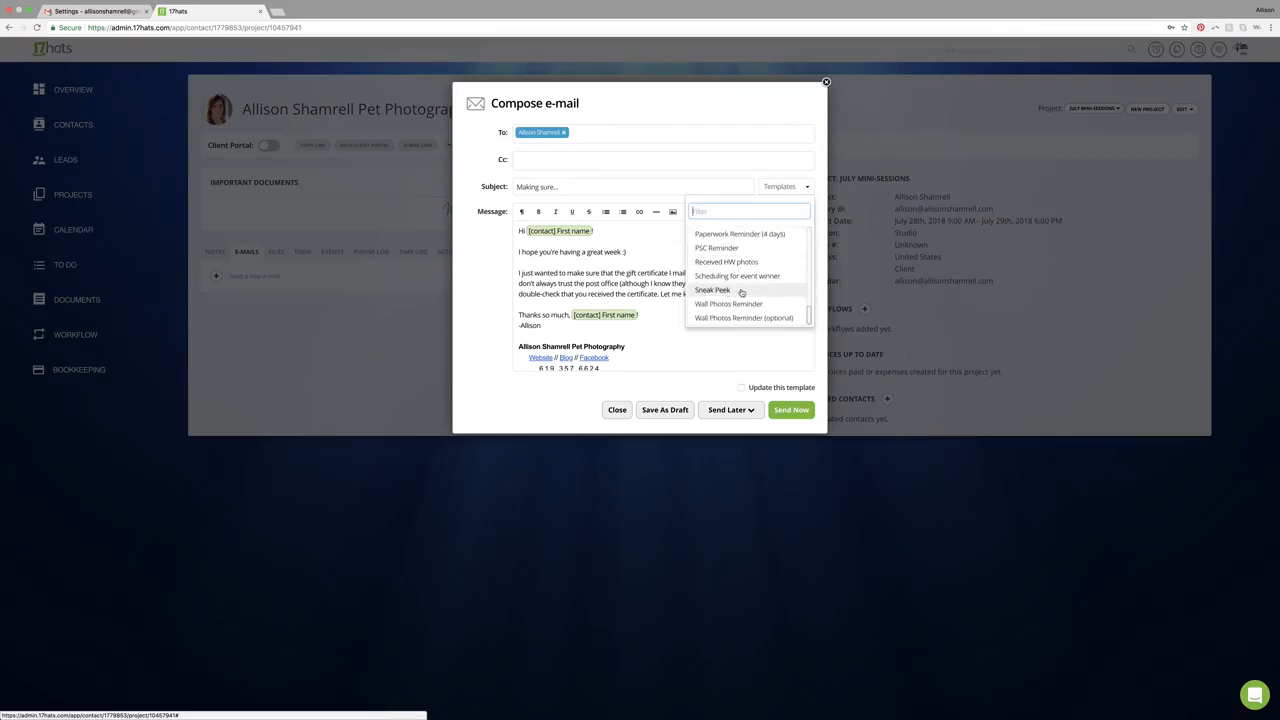
{"action": "left_click", "coordinate": [737, 290]}
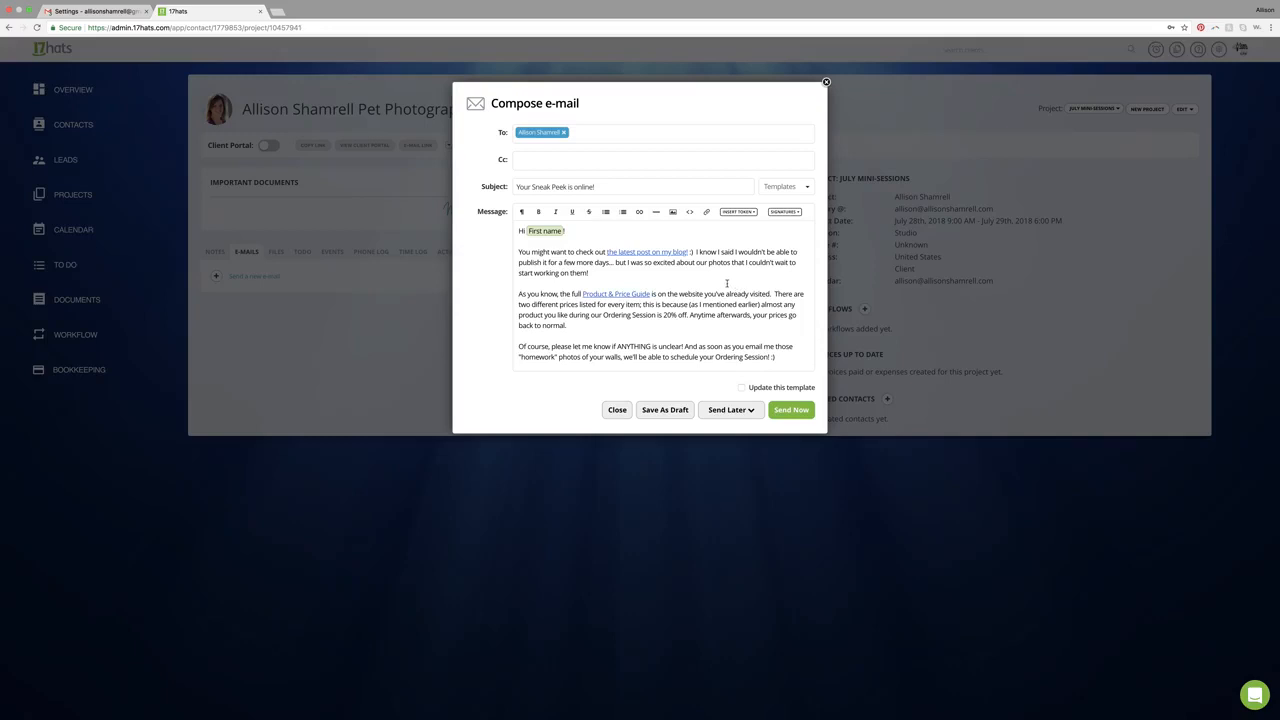
- Scroll through the message, then close the compose dialog and discard the e-mail
{"action": "scroll", "coordinate": [629, 280], "scroll_direction": "down", "scroll_amount": 1}
{"action": "scroll", "coordinate": [632, 275], "scroll_direction": "up", "scroll_amount": 1}
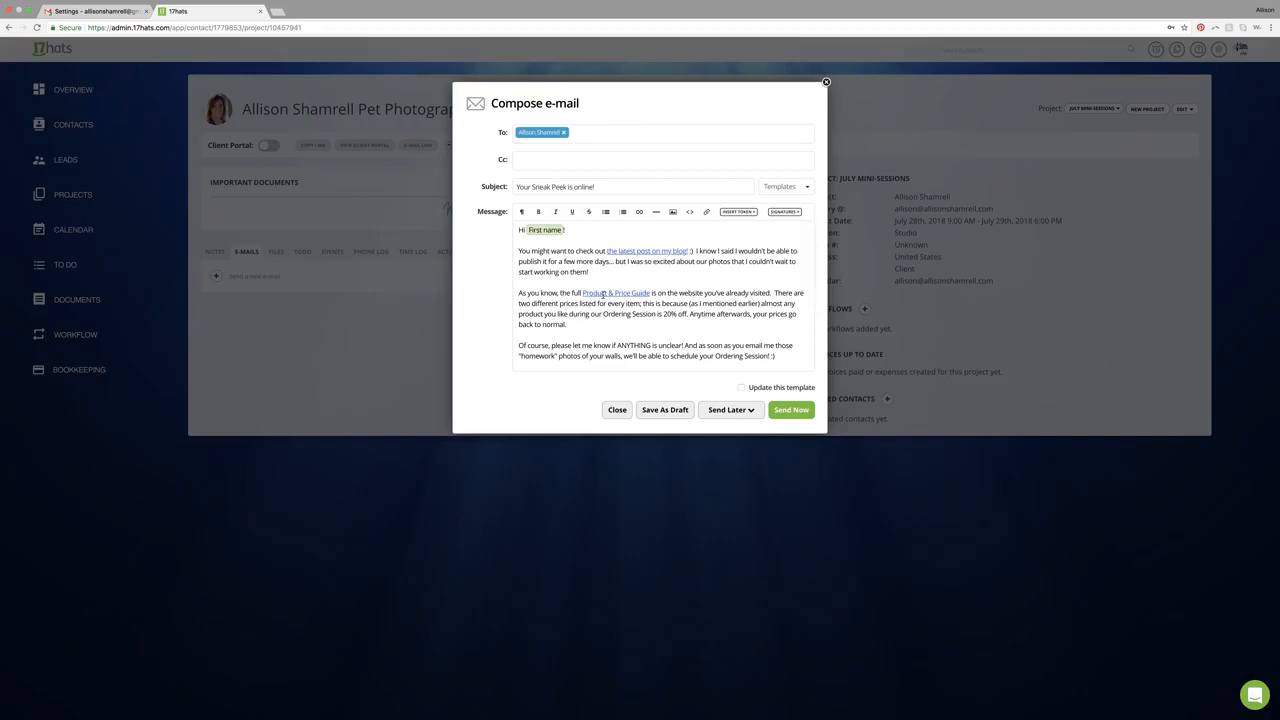
{"action": "scroll", "coordinate": [640, 292], "scroll_direction": "down", "scroll_amount": 2}
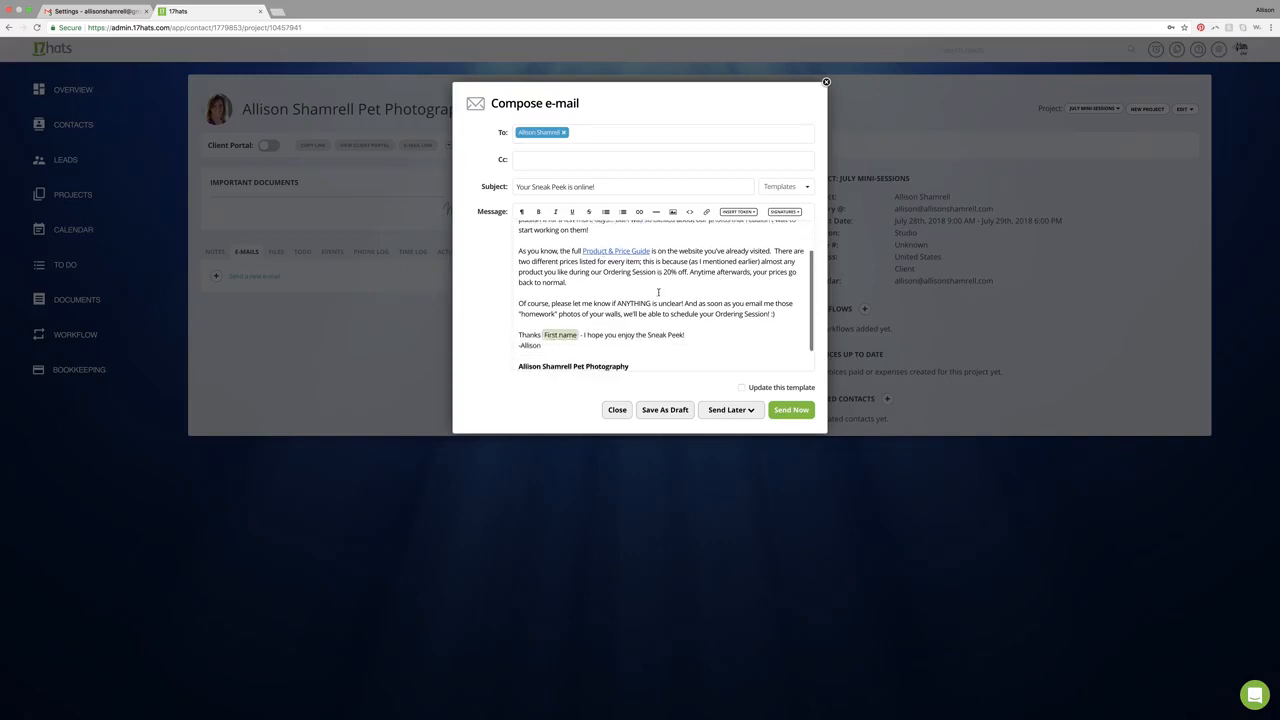
{"action": "scroll", "coordinate": [658, 292], "scroll_direction": "down", "scroll_amount": 1}
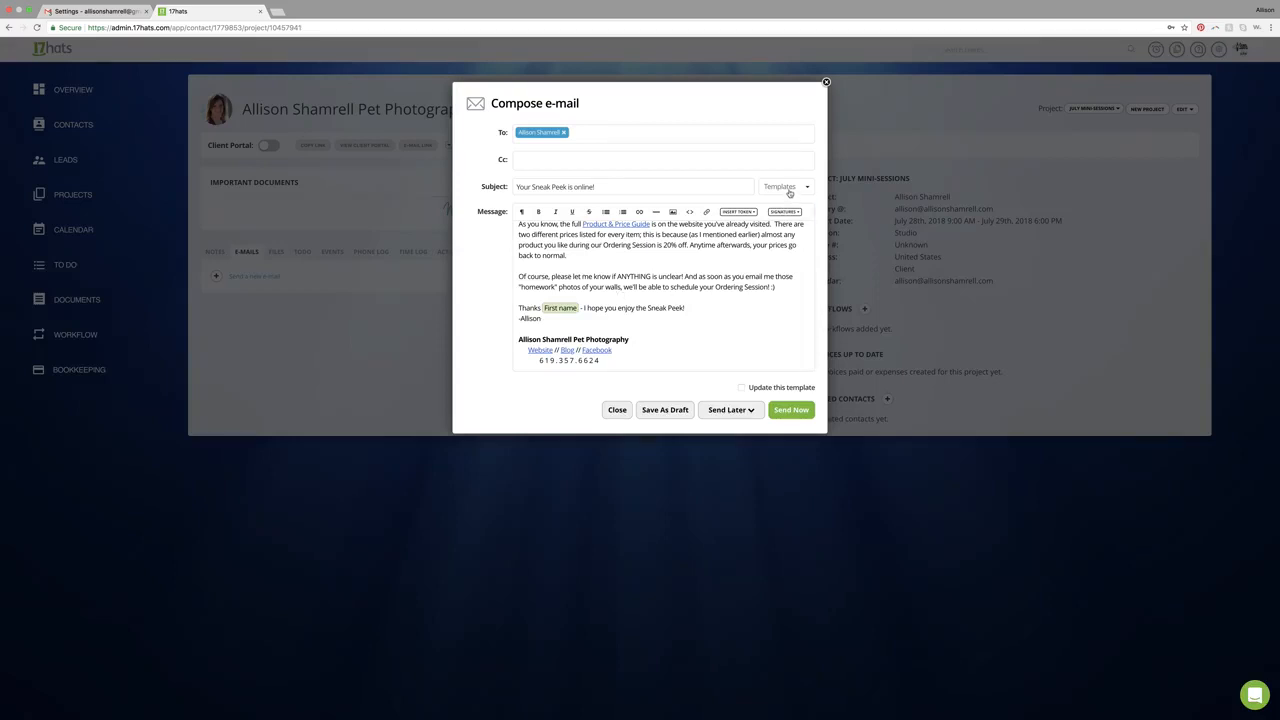
{"action": "left_click", "coordinate": [622, 410]}
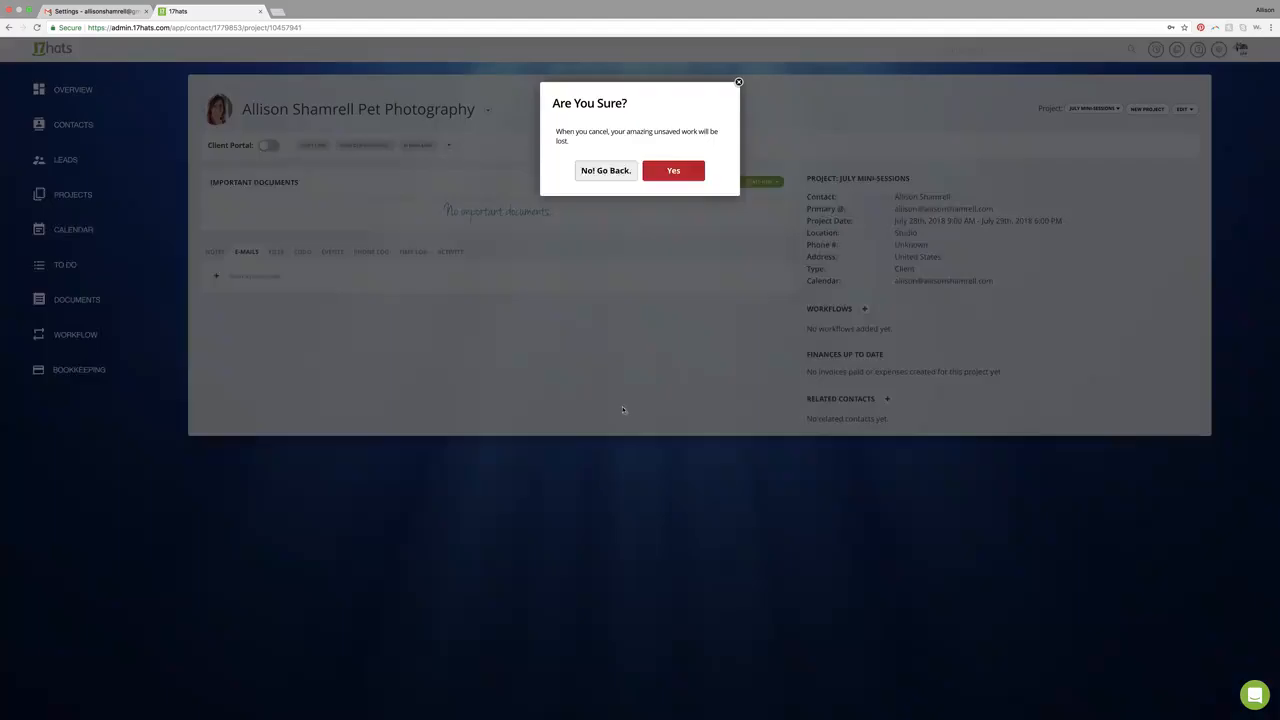
{"action": "left_click", "coordinate": [674, 172]}
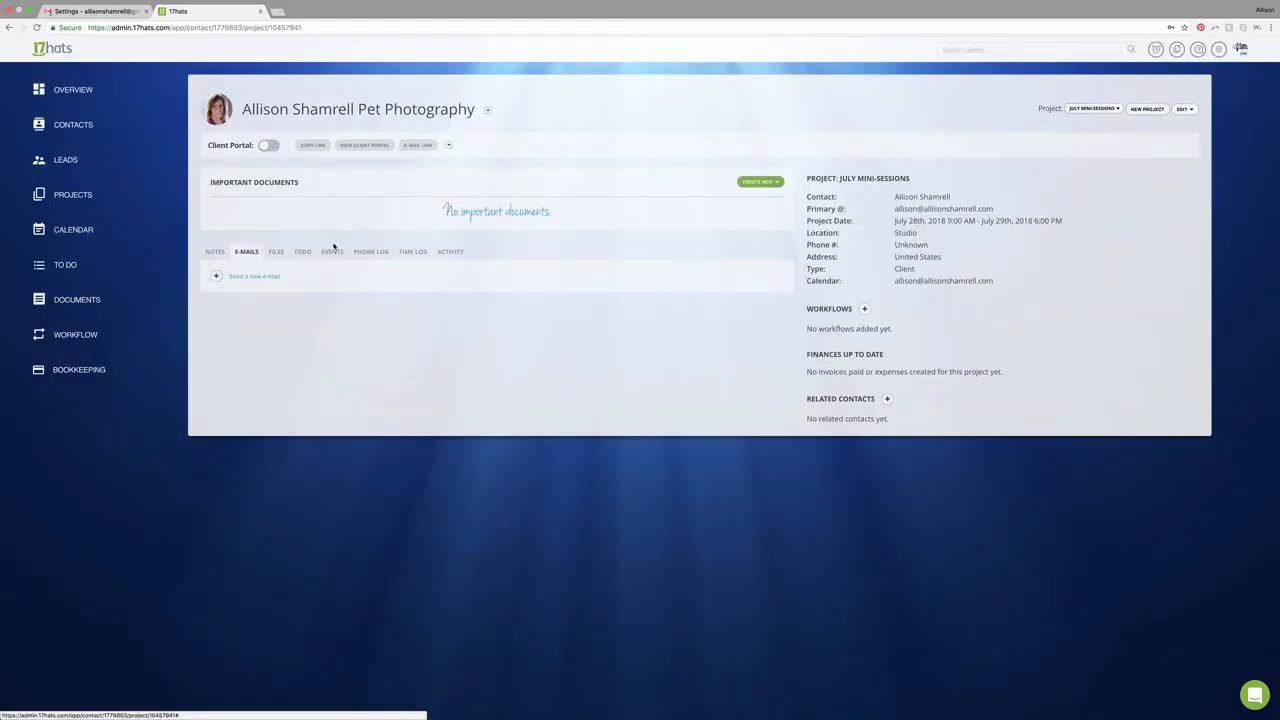
- Create a new quote for the project
{"action": "left_click", "coordinate": [759, 182]}
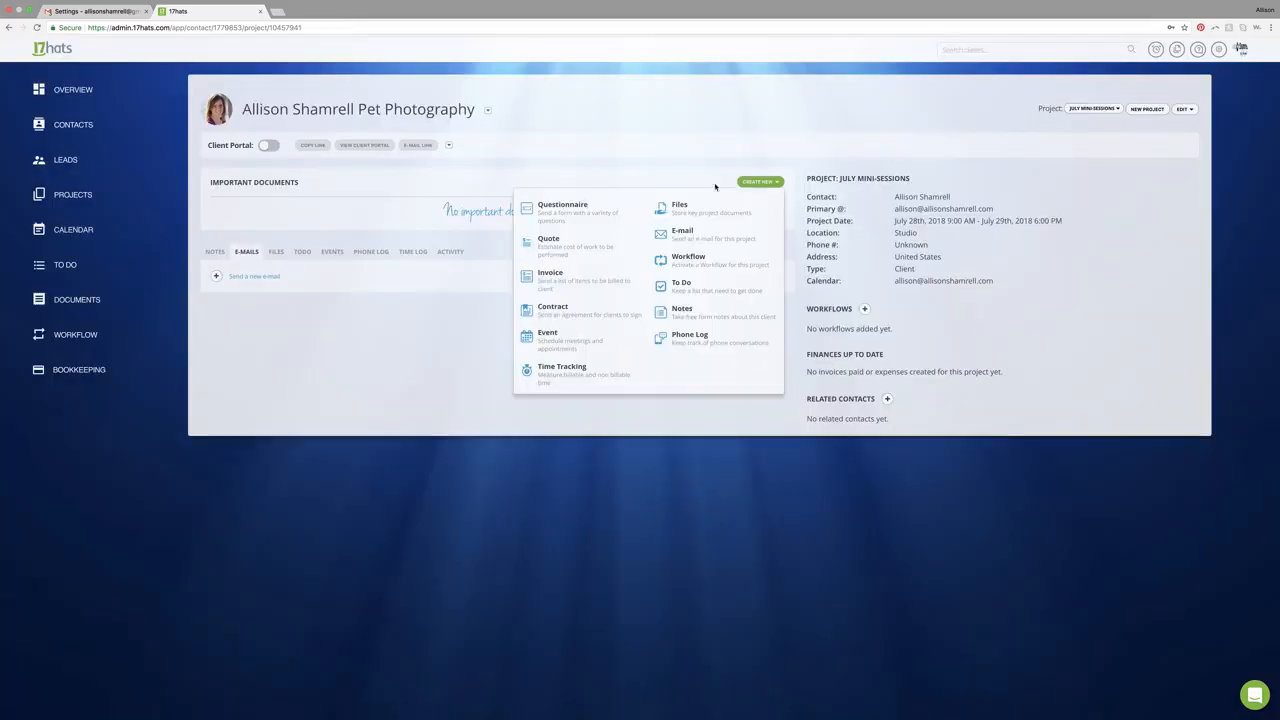
{"action": "left_click", "coordinate": [530, 246]}
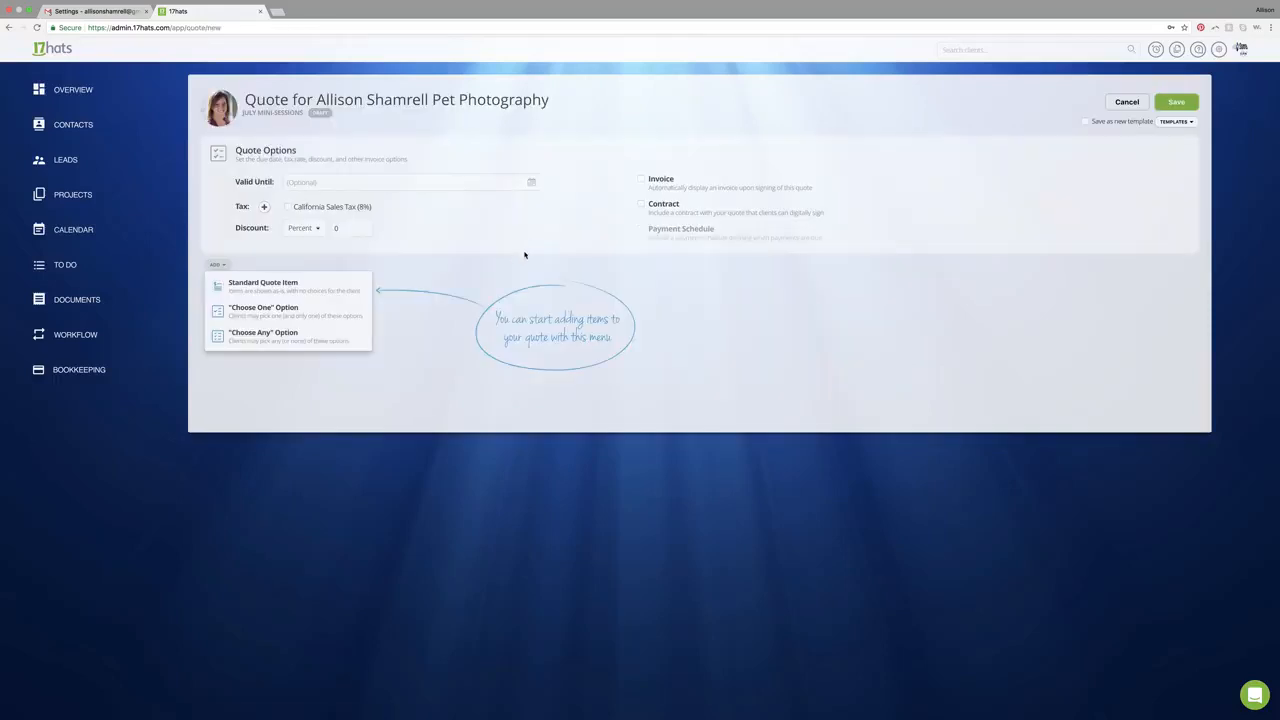
- Add a standard quote item with name 0 and description 0
{"action": "left_click", "coordinate": [300, 286]}
{"action": "left_click", "coordinate": [612, 133]}
{"action": "type", "text": "0"}
{"action": "key", "text": "Tab"}
{"action": "type", "text": "0"}
{"action": "left_click", "coordinate": [674, 323]}
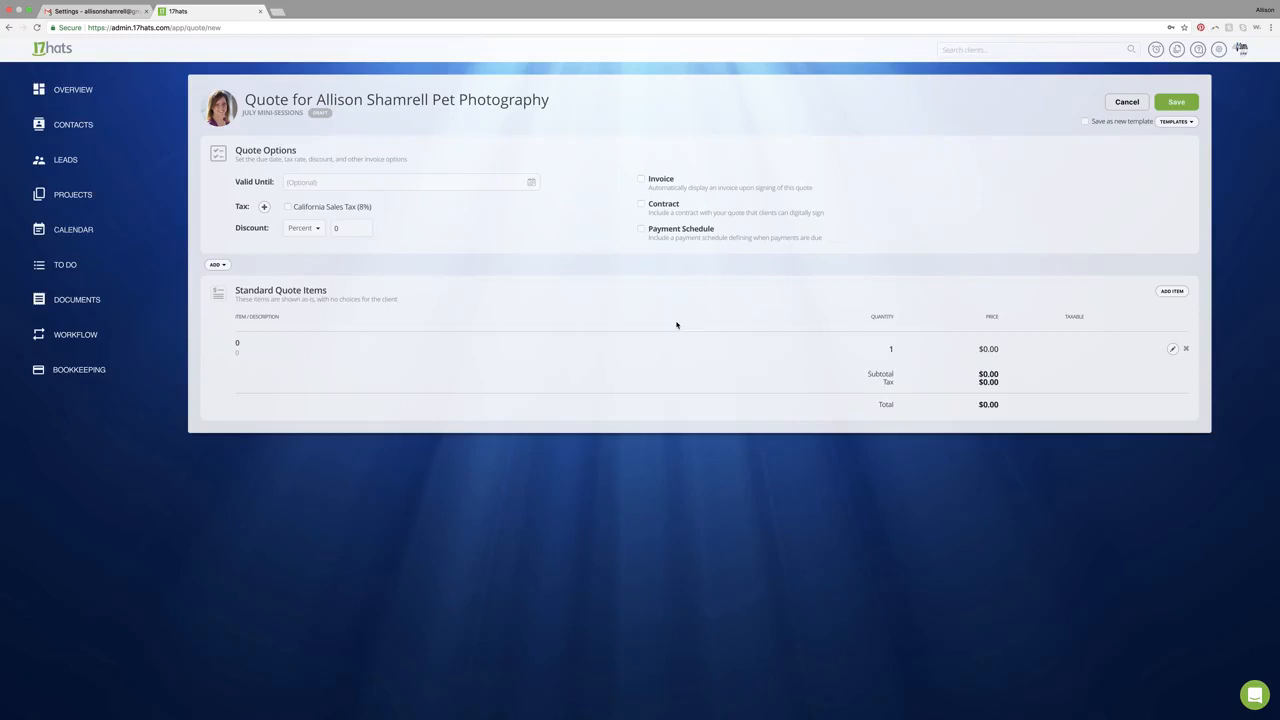
- Save the quote and open the dialog for sending it
{"action": "left_click", "coordinate": [1169, 103]}
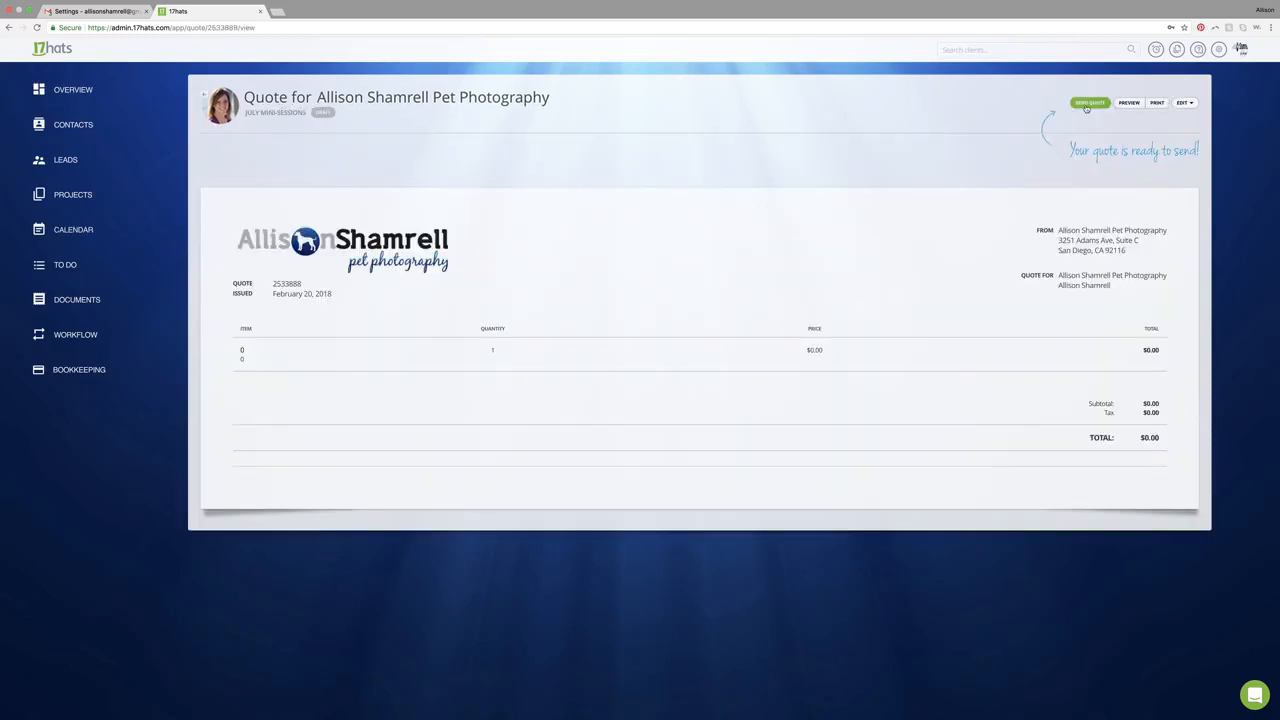
{"action": "left_click", "coordinate": [1086, 106]}
- Insert the 'Session Invoice' template into the quote e-mail
{"action": "left_click", "coordinate": [792, 195]}
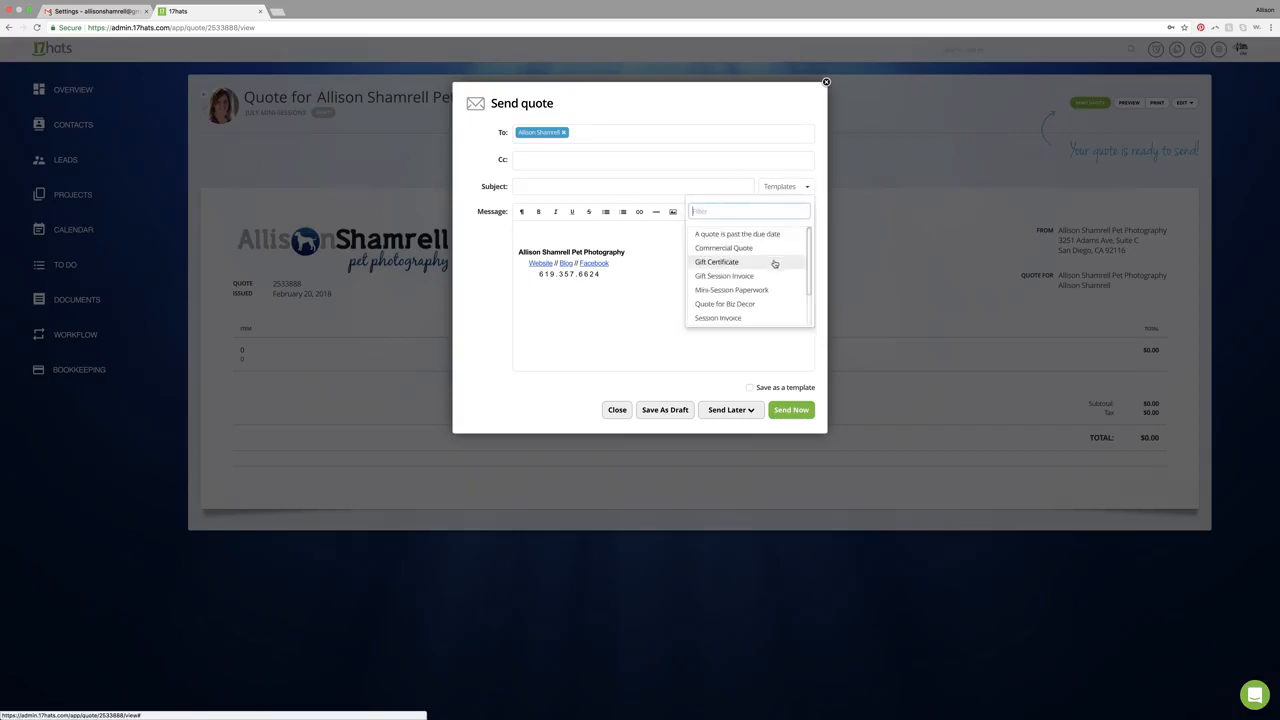
{"action": "scroll", "coordinate": [725, 290], "scroll_direction": "down", "scroll_amount": 1}
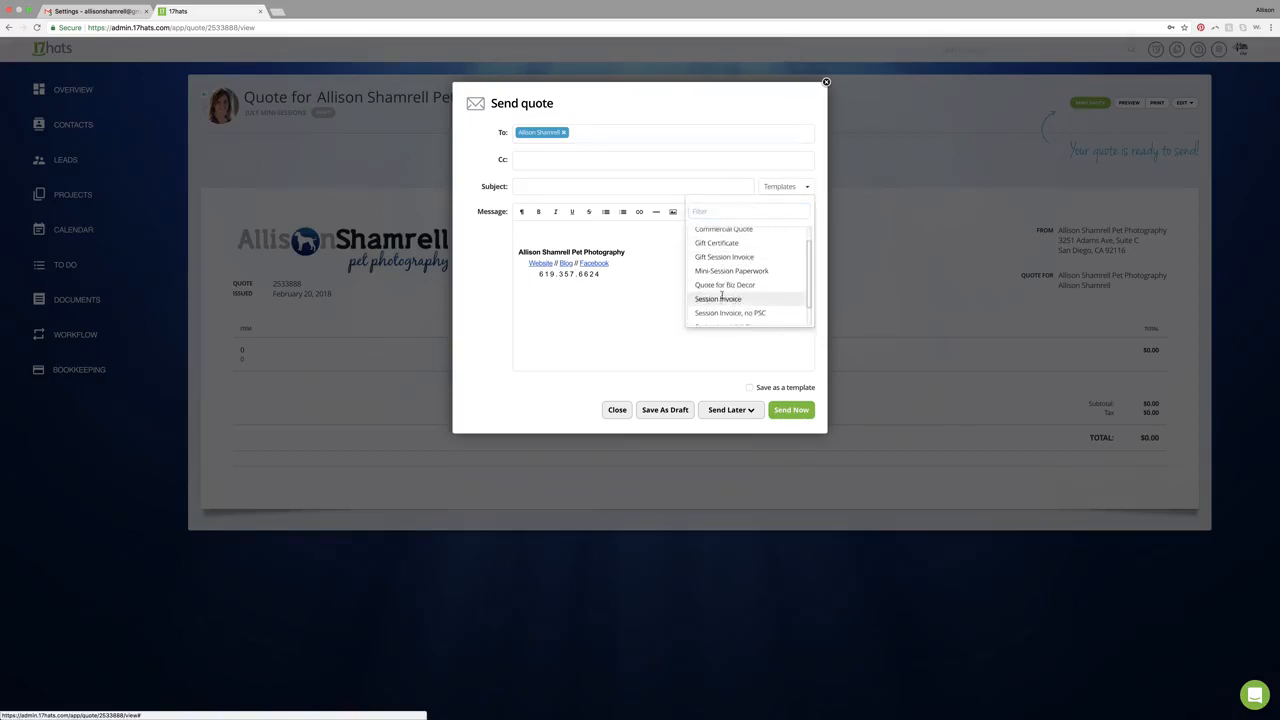
{"action": "left_click", "coordinate": [722, 297]}
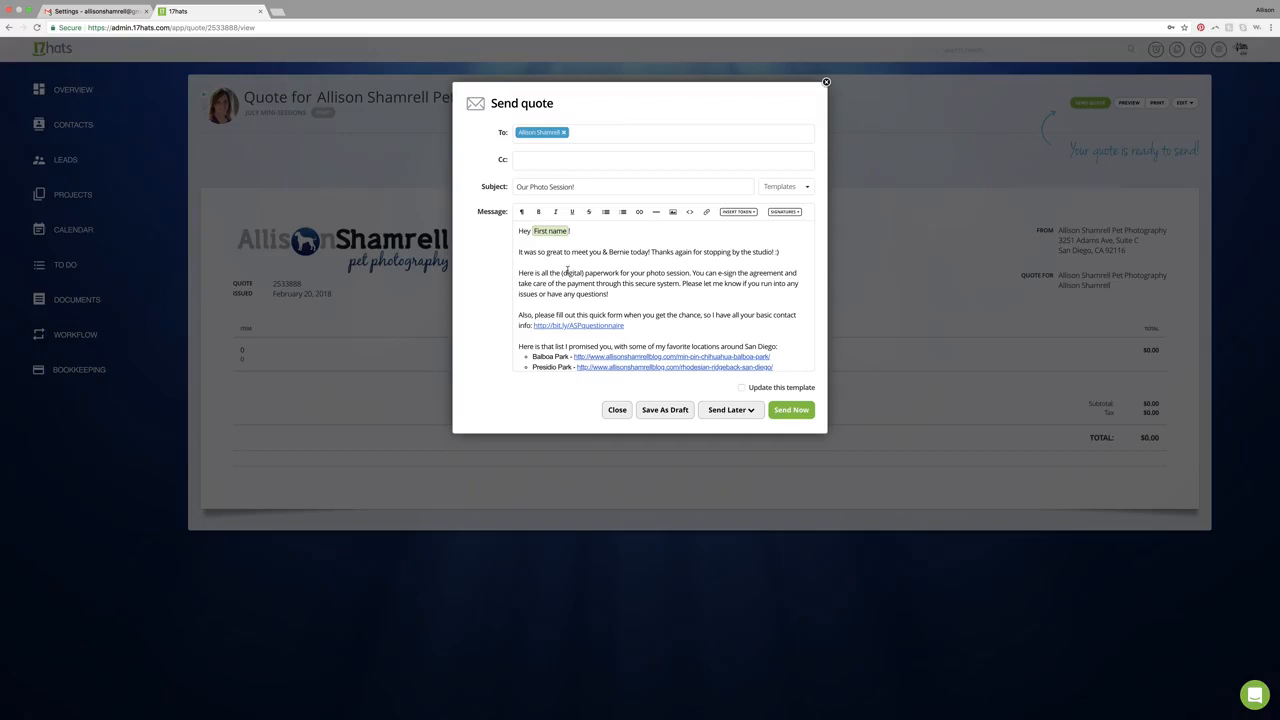
- Delete the list of favourite San Diego locations from the template message
{"action": "scroll", "coordinate": [617, 292], "scroll_direction": "down", "scroll_amount": 2}
{"action": "scroll", "coordinate": [647, 289], "scroll_direction": "down", "scroll_amount": 3}
{"action": "scroll", "coordinate": [647, 289], "scroll_direction": "down", "scroll_amount": 1}
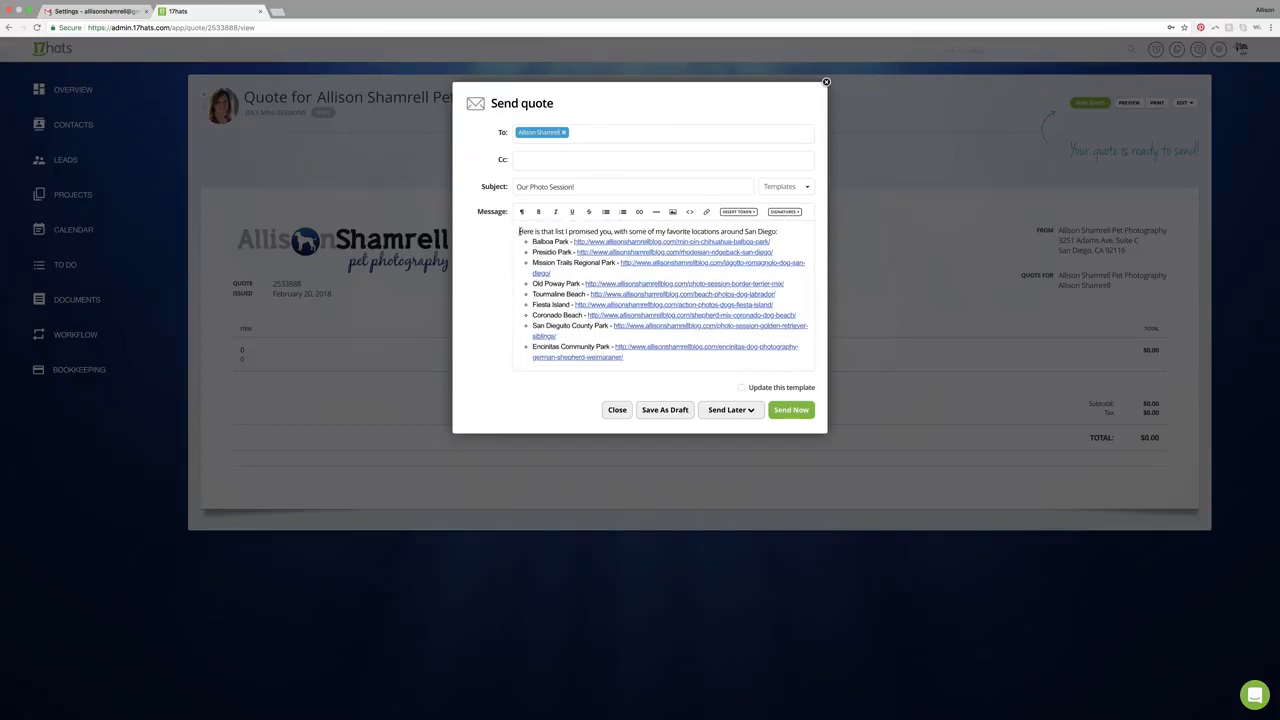
{"action": "scroll", "coordinate": [519, 232], "scroll_direction": "down", "scroll_amount": 5}
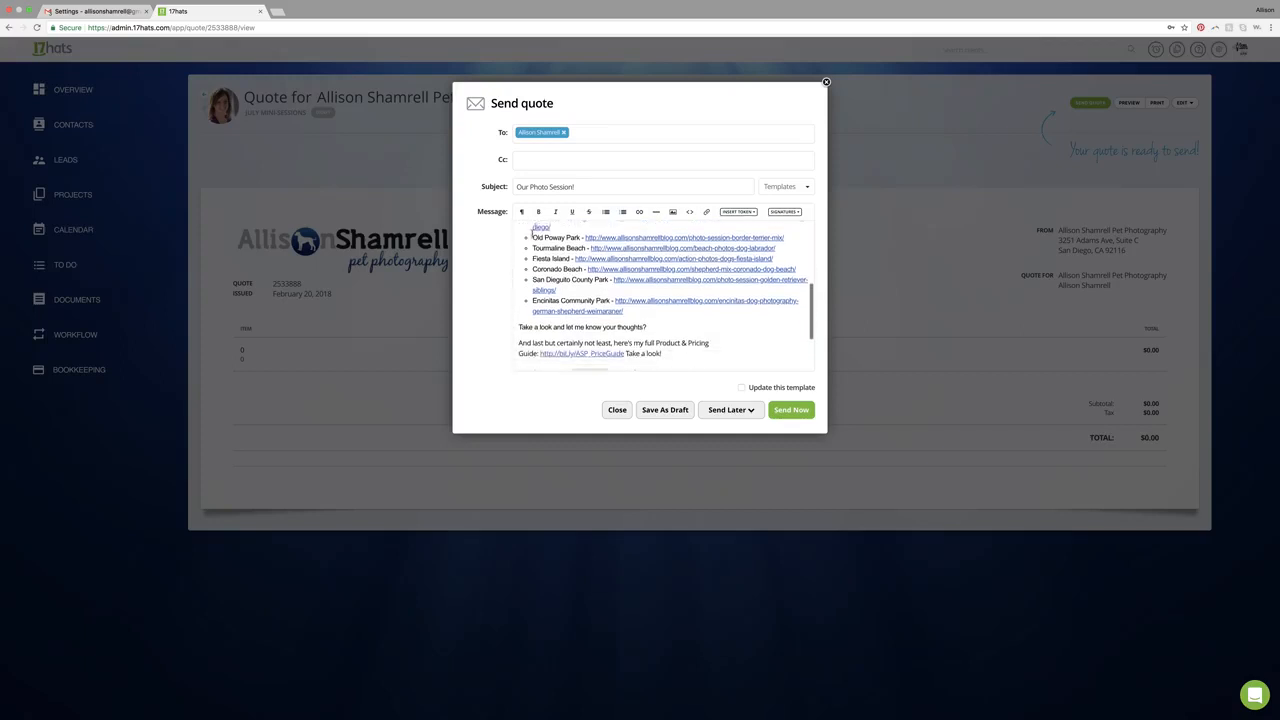
{"action": "scroll", "coordinate": [532, 233], "scroll_direction": "up", "scroll_amount": 5}
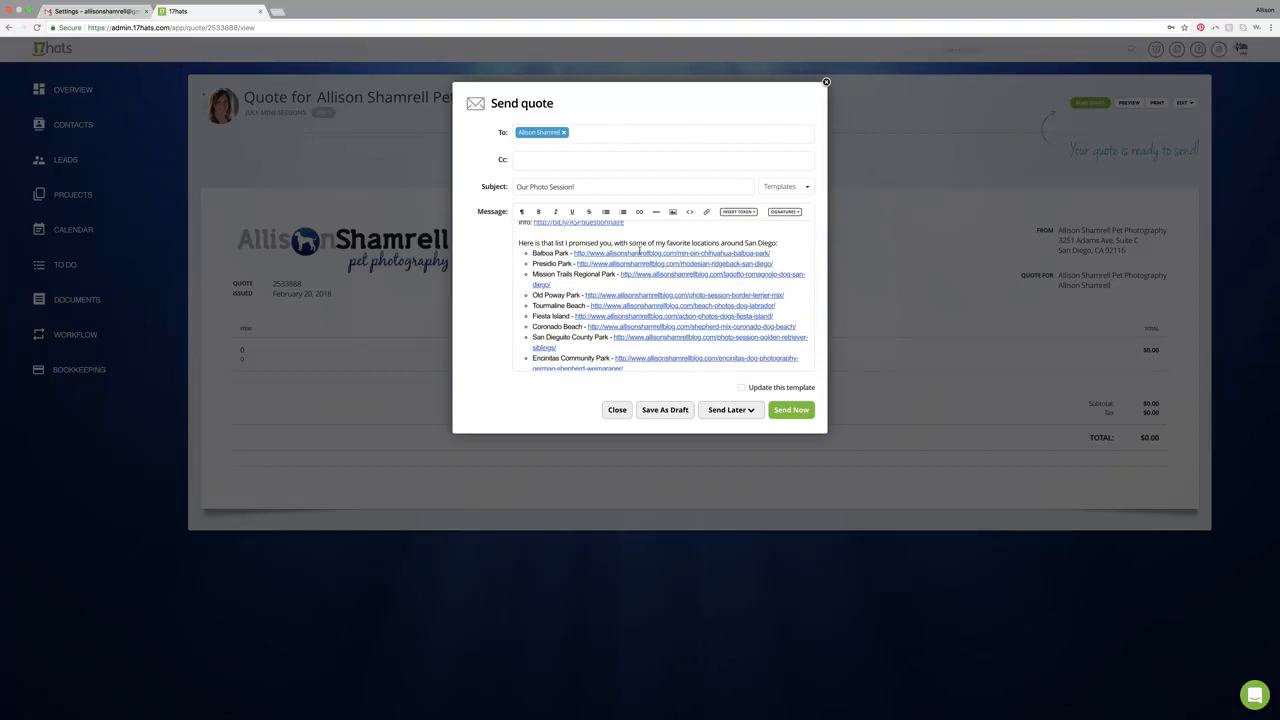
{"action": "scroll", "coordinate": [677, 305], "scroll_direction": "down", "scroll_amount": 3}
{"action": "scroll", "coordinate": [677, 309], "scroll_direction": "down", "scroll_amount": 3}
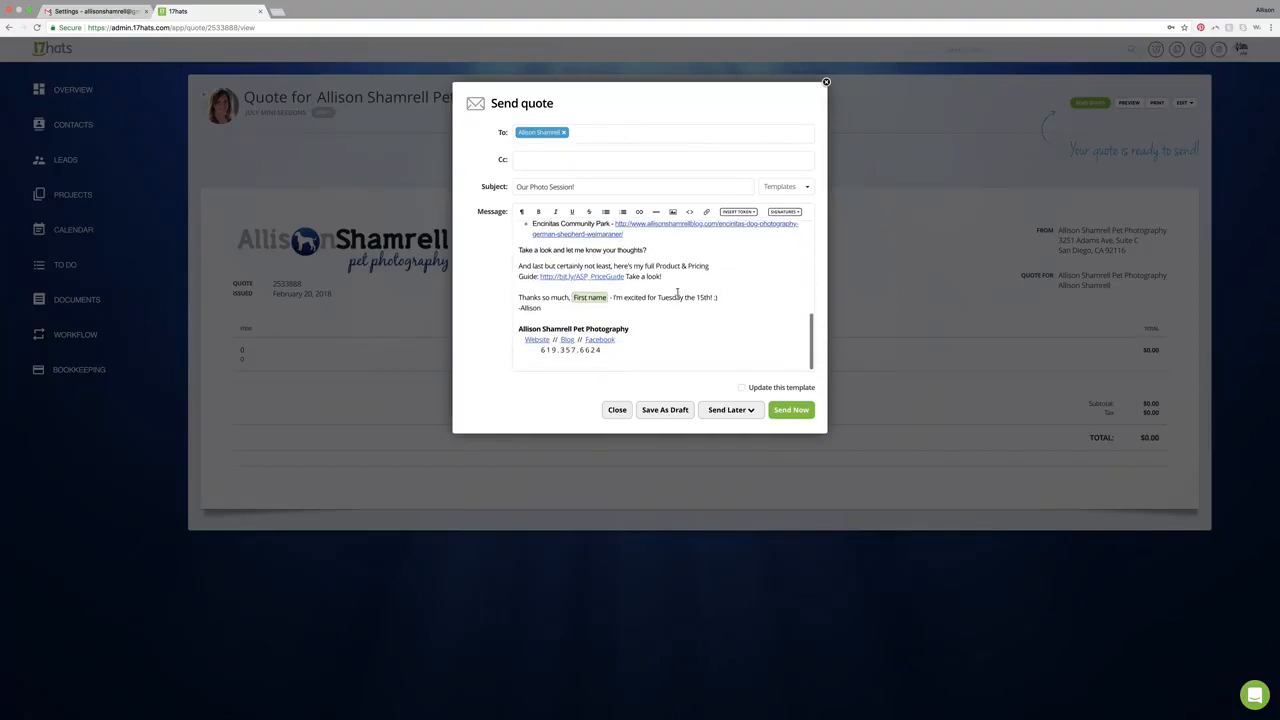
{"action": "scroll", "coordinate": [645, 252], "scroll_direction": "up", "scroll_amount": 2}
{"action": "left_click_drag", "start_coordinate": [651, 303], "coordinate": [607, 298]}
{"action": "key", "text": "BackSpace"}
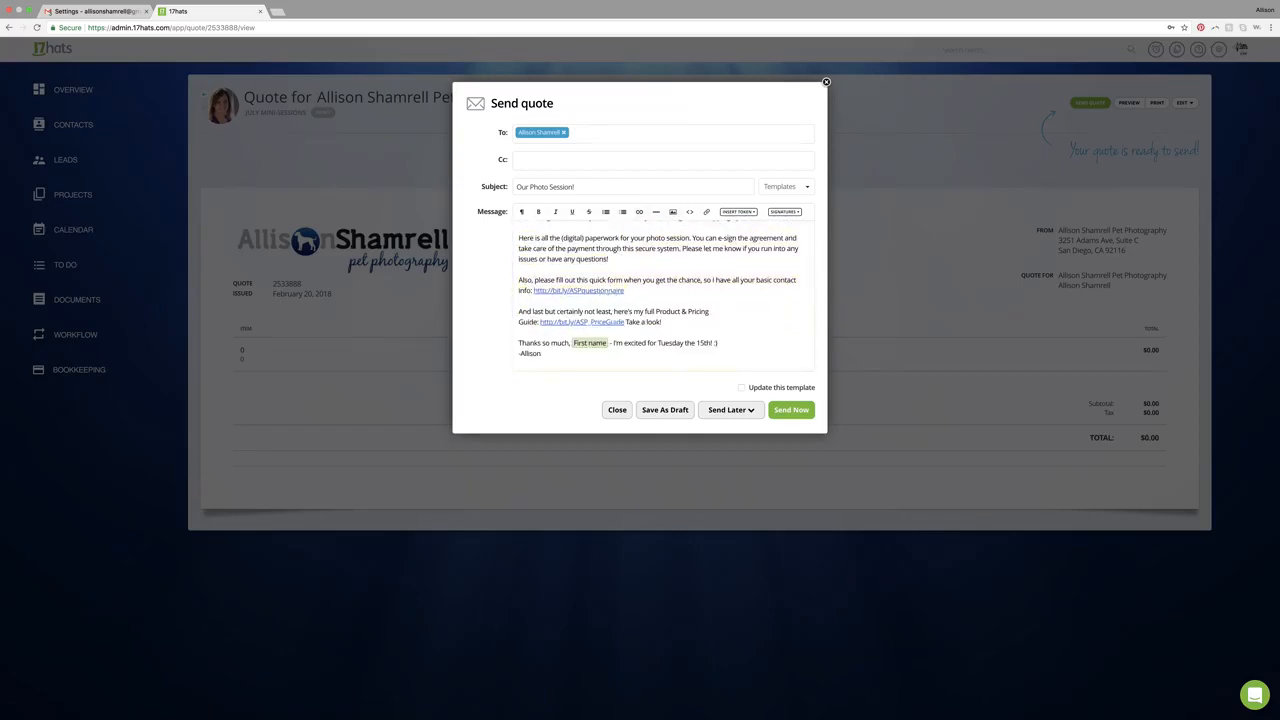
- Replace the message with the 'Gift Certificate' template
{"action": "scroll", "coordinate": [615, 300], "scroll_direction": "down", "scroll_amount": 2}
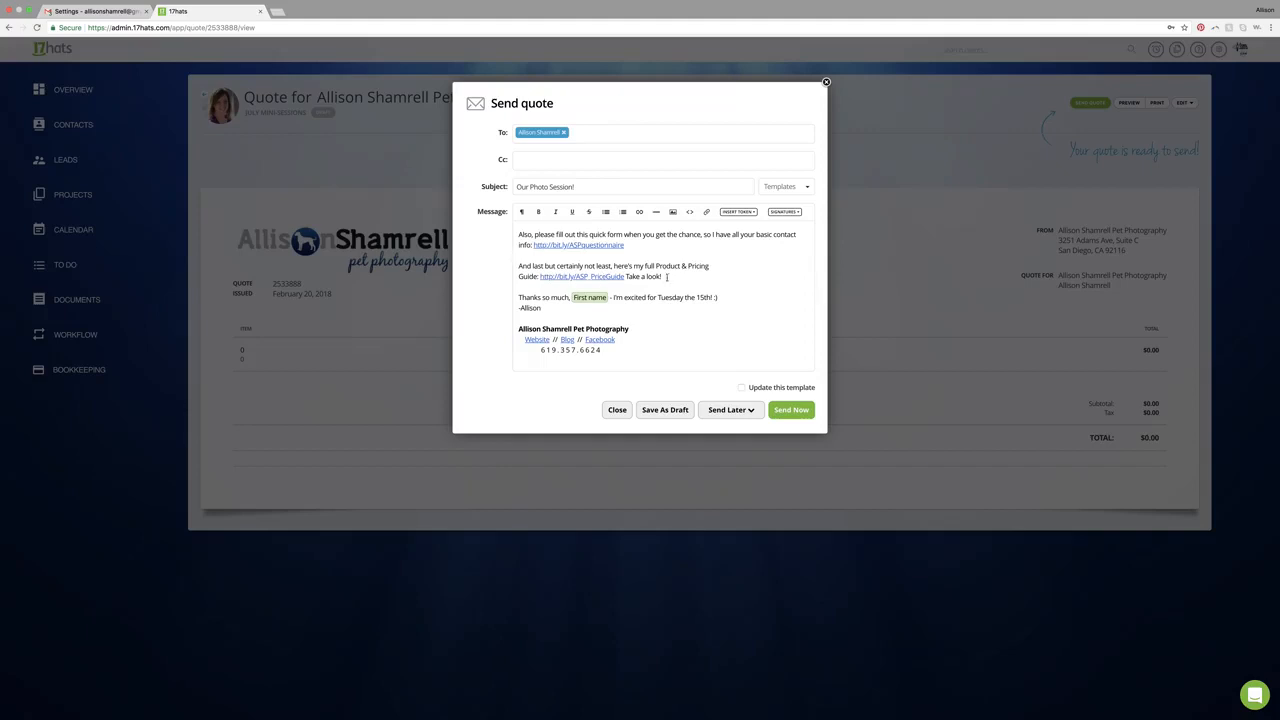
{"action": "scroll", "coordinate": [667, 277], "scroll_direction": "up", "scroll_amount": 3}
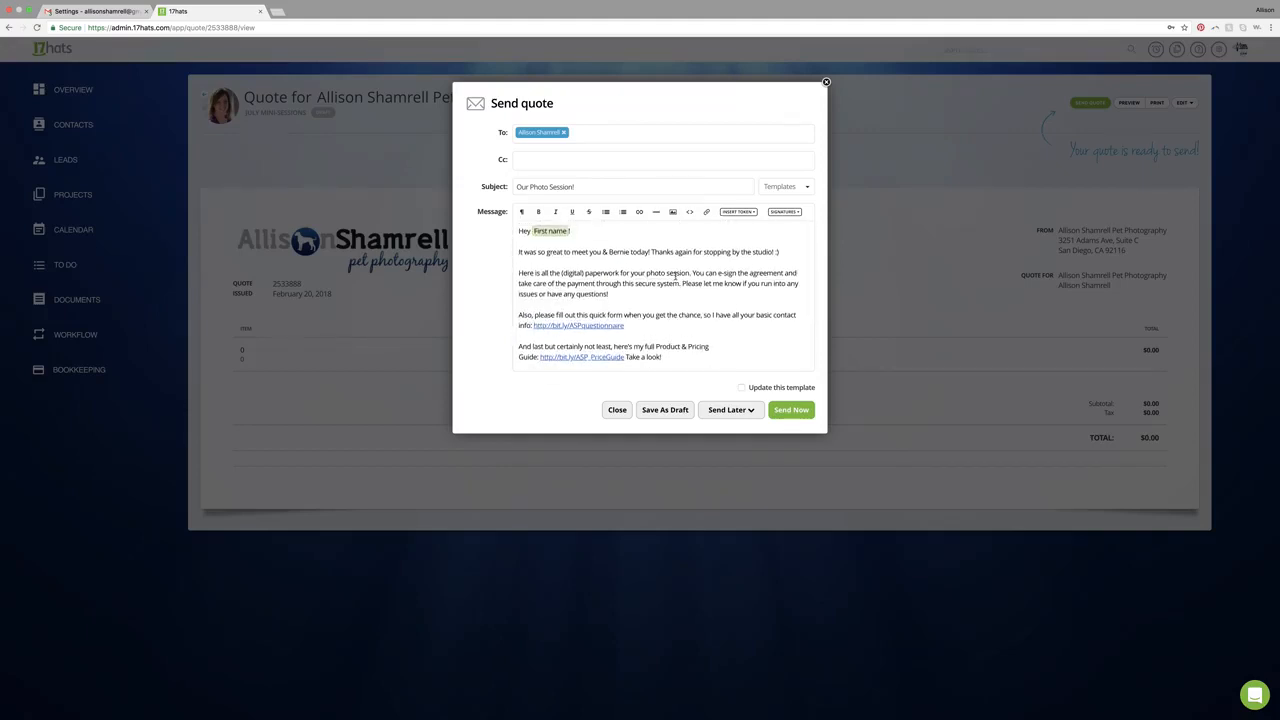
{"action": "left_click", "coordinate": [779, 189]}
{"action": "scroll", "coordinate": [772, 270], "scroll_direction": "up", "scroll_amount": 3}
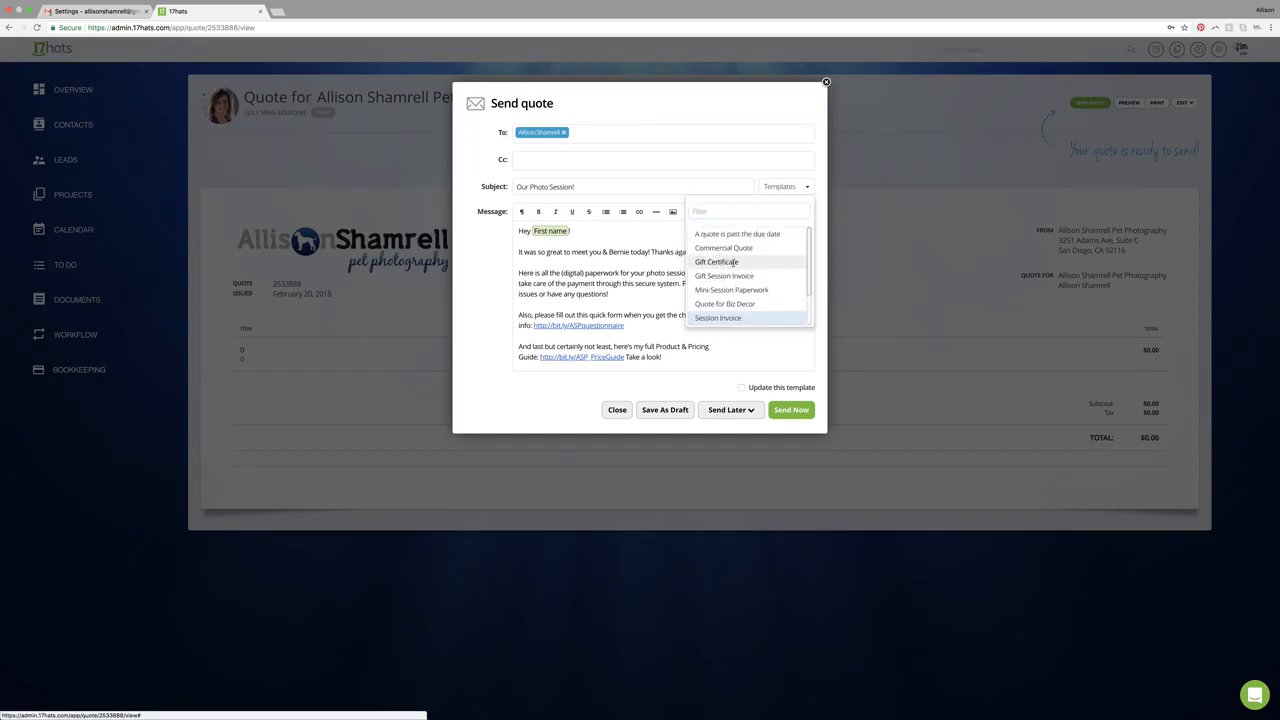
{"action": "left_click", "coordinate": [737, 263]}
{"action": "scroll", "coordinate": [724, 279], "scroll_direction": "down", "scroll_amount": 4}
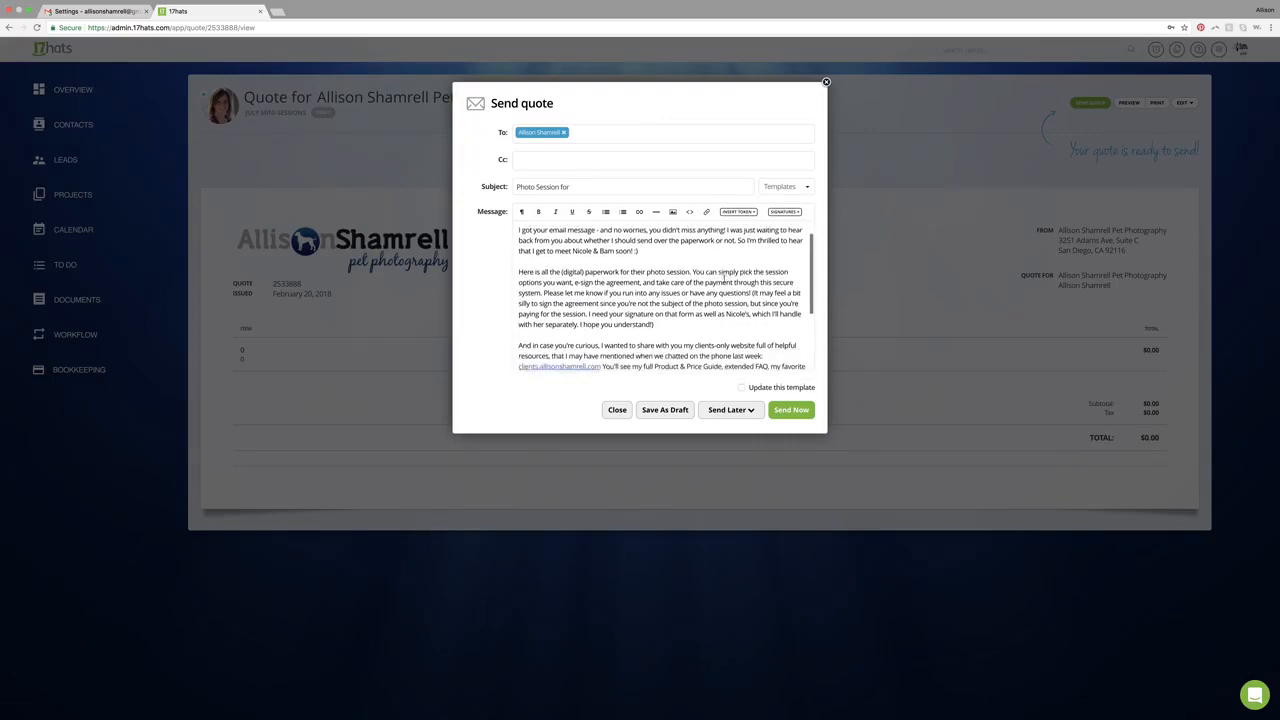
- Scroll through the new message and close the send quote dialog
{"action": "scroll", "coordinate": [724, 279], "scroll_direction": "down", "scroll_amount": 3}
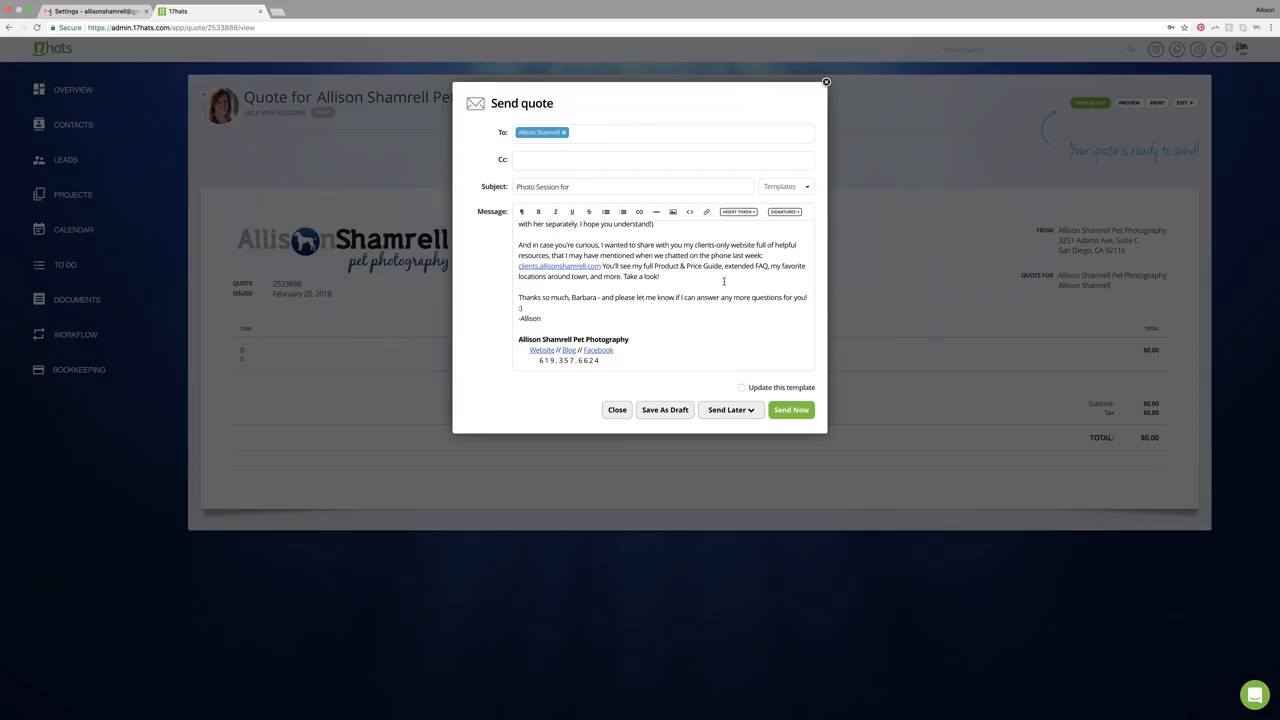
{"action": "scroll", "coordinate": [723, 282], "scroll_direction": "up", "scroll_amount": 7}
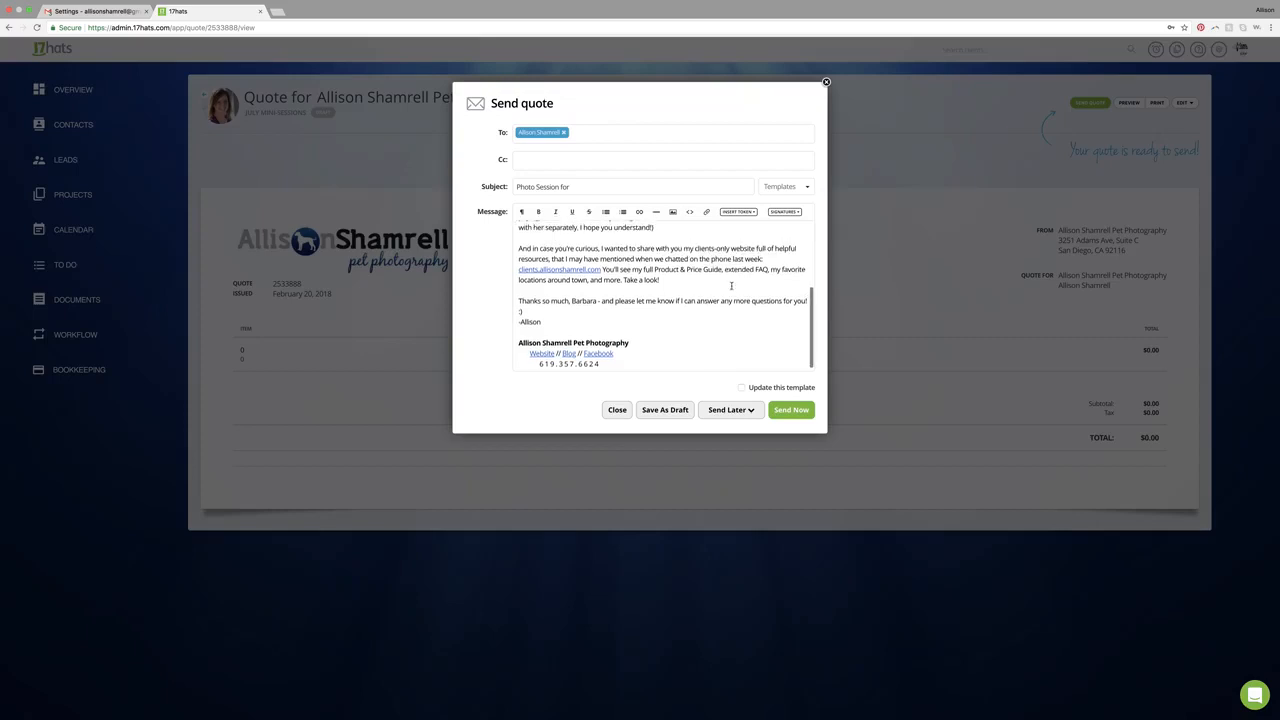
{"action": "left_click", "coordinate": [620, 409]}
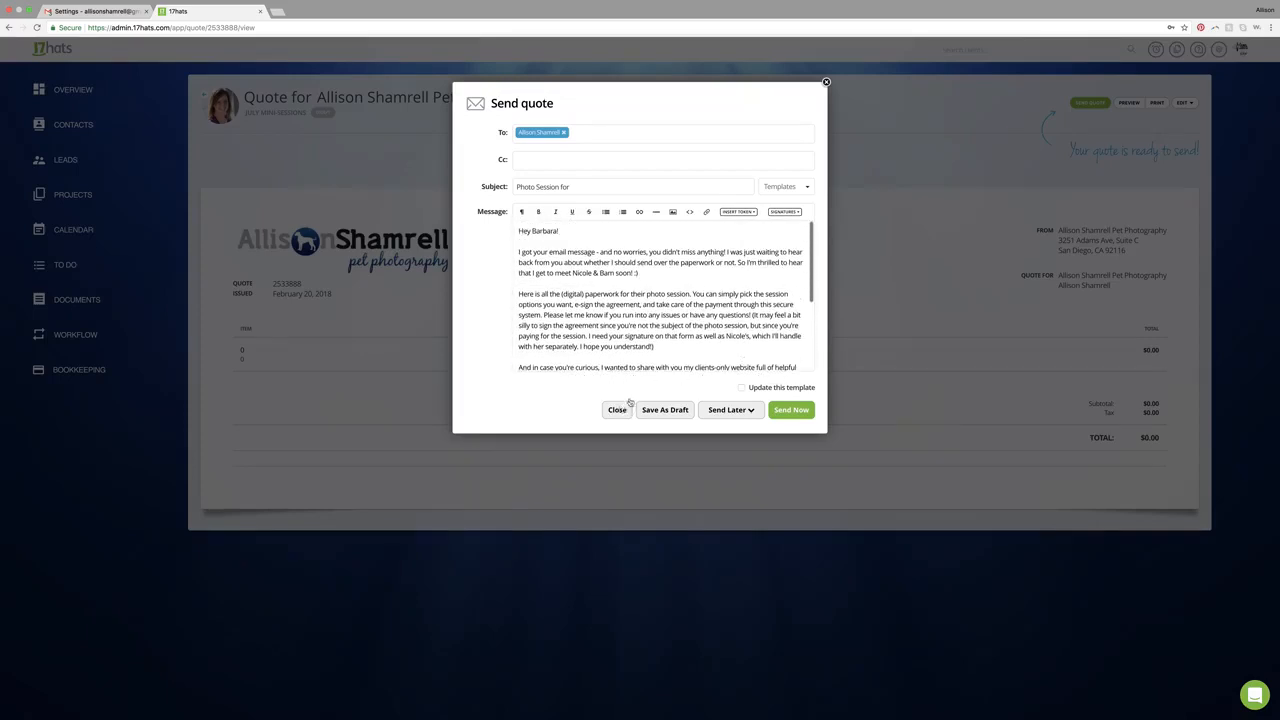
{"action": "left_click", "coordinate": [678, 172]}
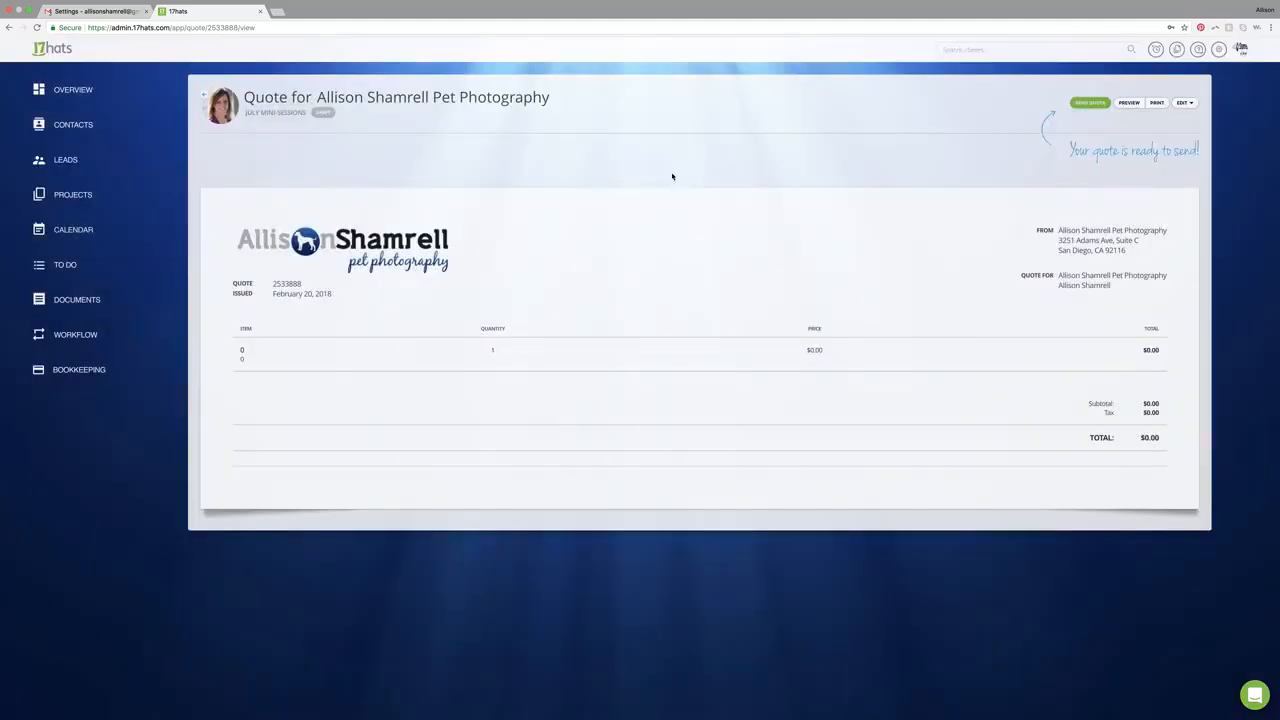
- Switch to the Gmail tab and clear the draft's body text and subject
{"action": "left_click", "coordinate": [90, 12]}
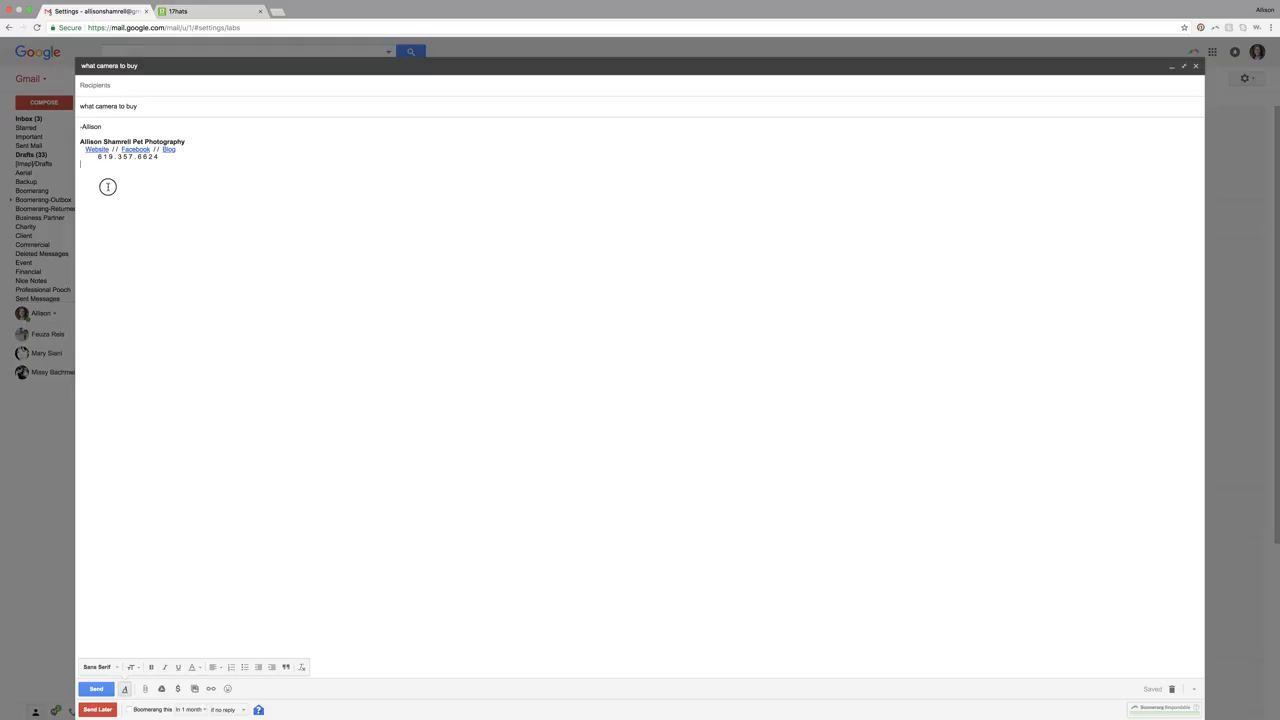
{"action": "left_click_drag", "start_coordinate": [111, 191], "coordinate": [77, 123]}
{"action": "key", "text": "BackSpace"}
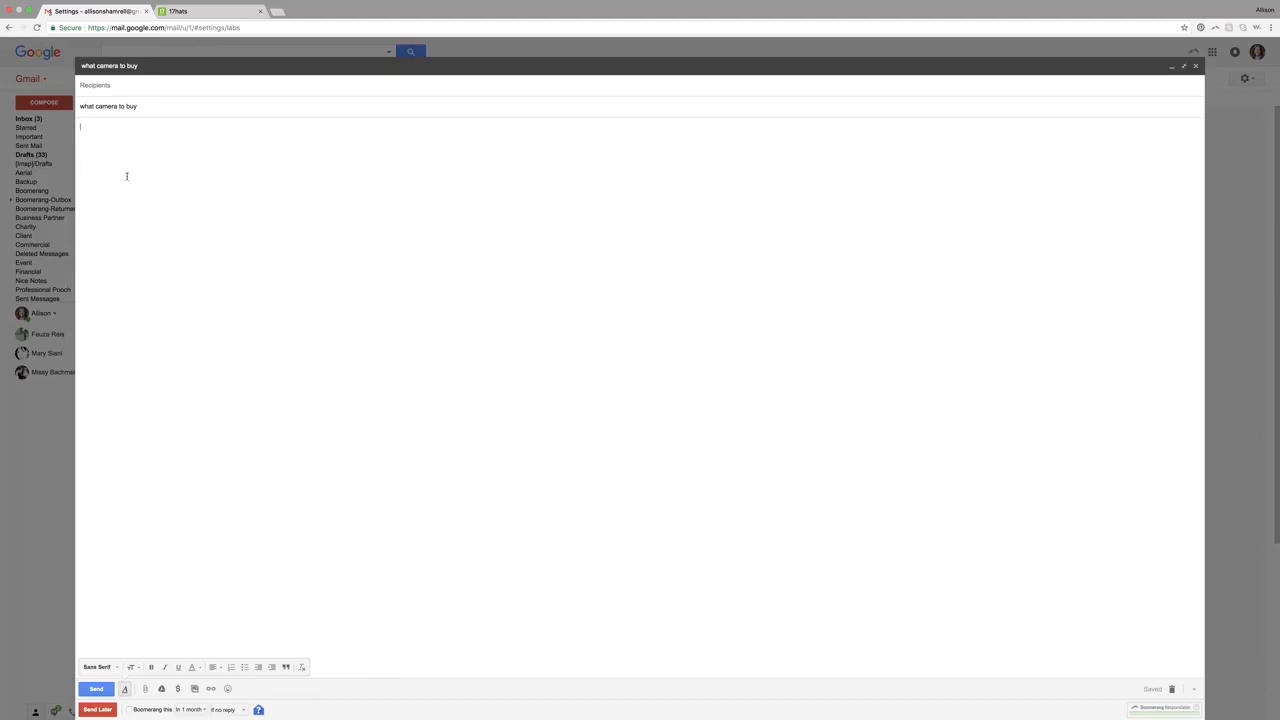
{"action": "left_click_drag", "start_coordinate": [155, 106], "coordinate": [77, 105]}
{"action": "key", "text": "BackSpace"}
- Open the canned responses list from the compose window's options
{"action": "left_click", "coordinate": [1194, 689]}
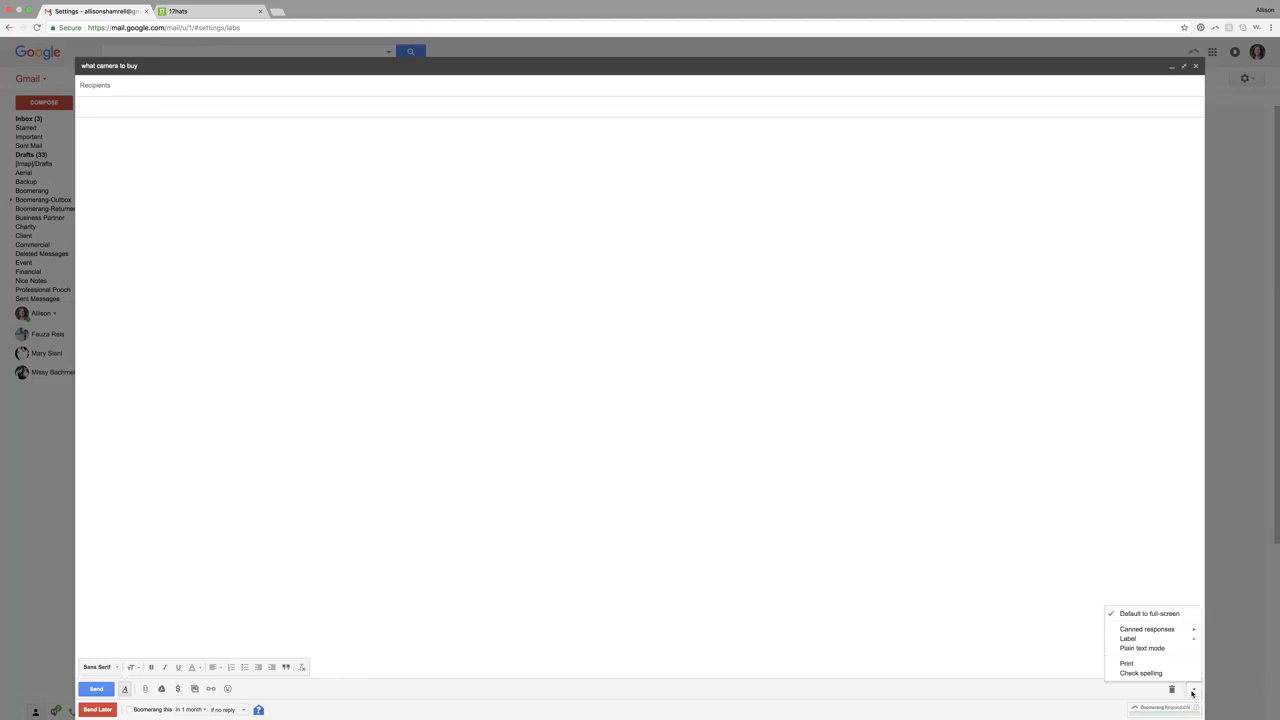
{"action": "mouse_move", "coordinate": [1170, 629]}
{"action": "scroll", "coordinate": [1080, 598], "scroll_direction": "up", "scroll_amount": 10}
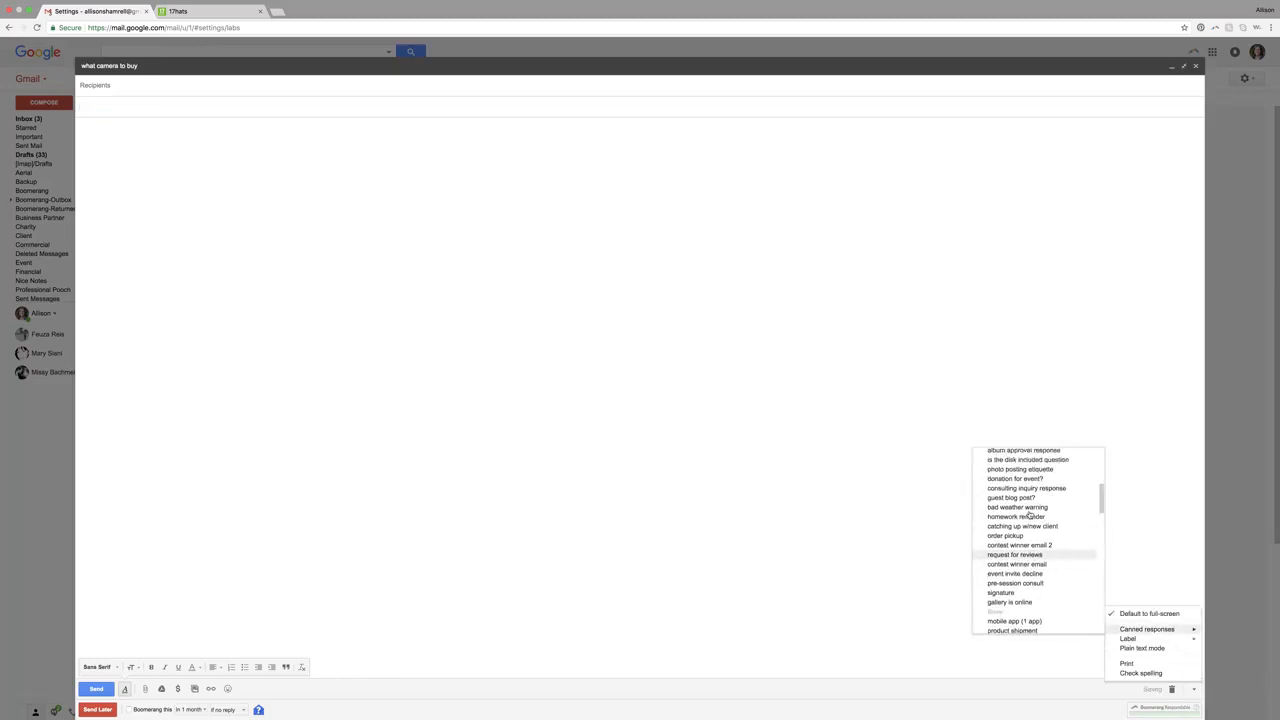
{"action": "left_click", "coordinate": [1117, 449]}
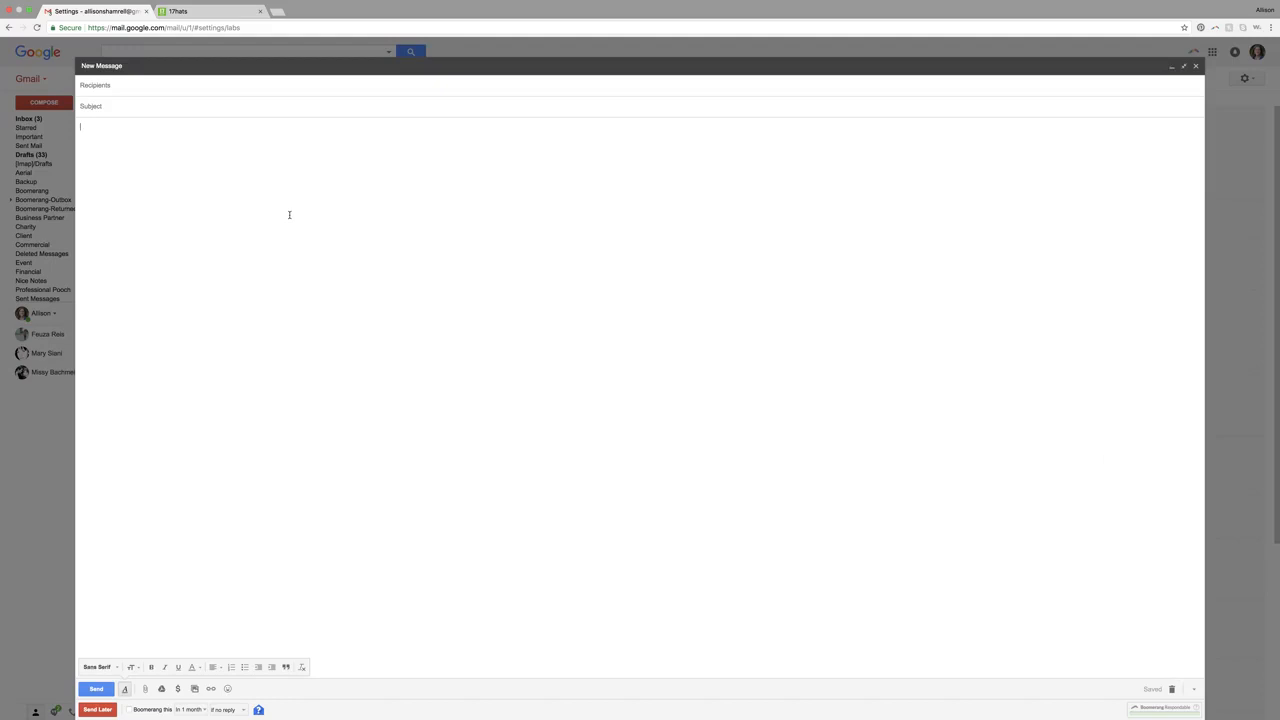